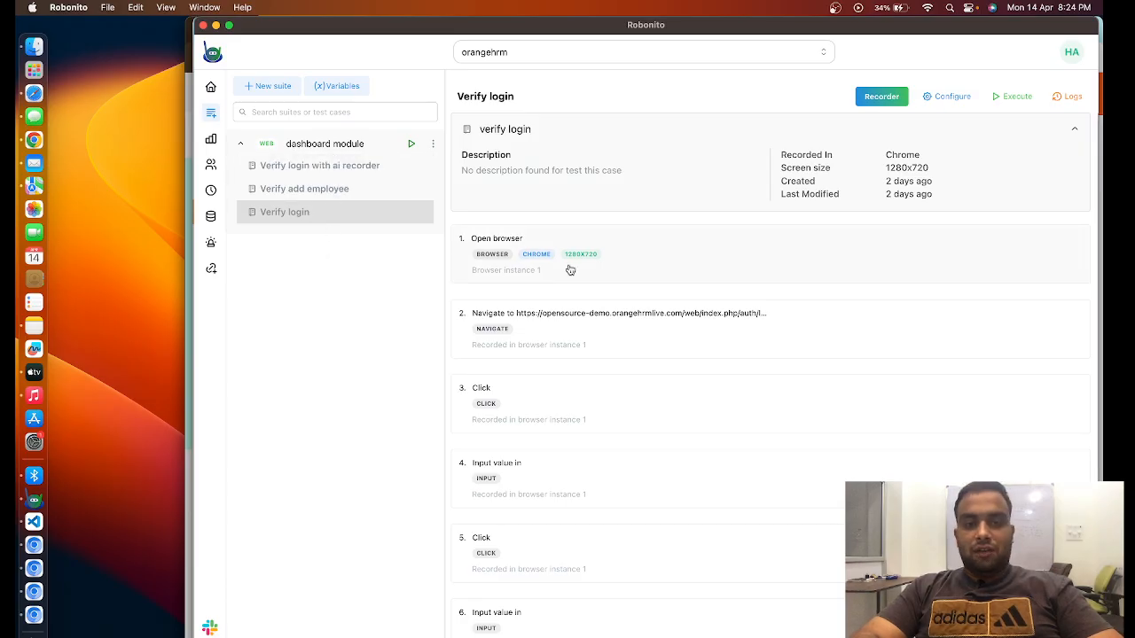
- Look through the recorded steps of the Verify login and Verify add employee test cases
{"action": "scroll", "coordinate": [570, 268], "scroll_direction": "down", "scroll_amount": 1}
{"action": "scroll", "coordinate": [570, 269], "scroll_direction": "up", "scroll_amount": 1}
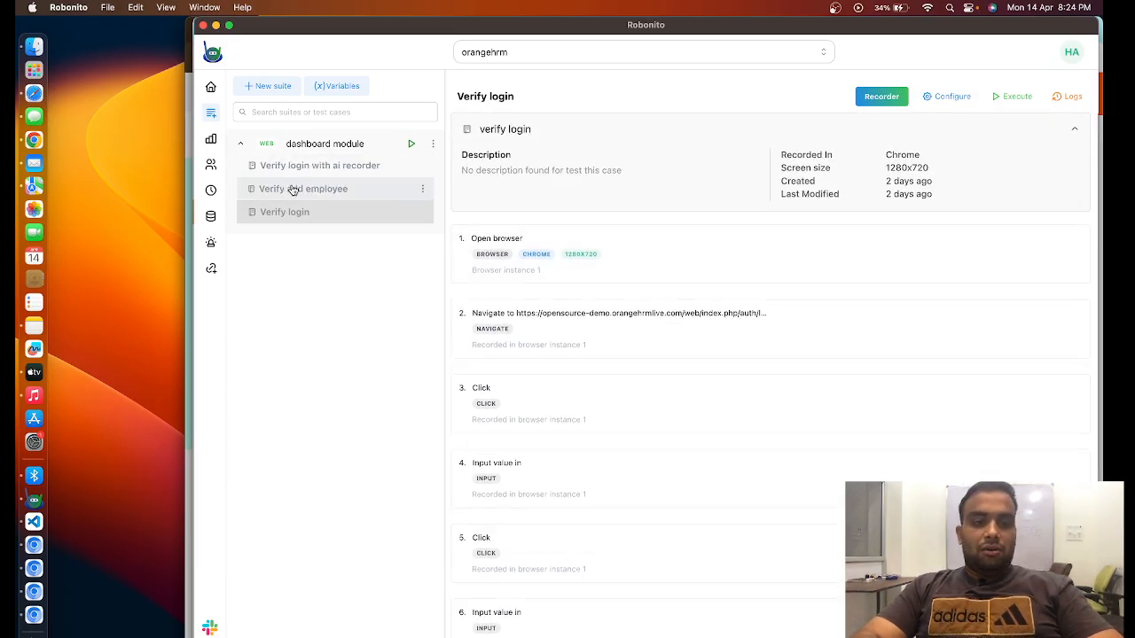
{"action": "left_click", "coordinate": [322, 191]}
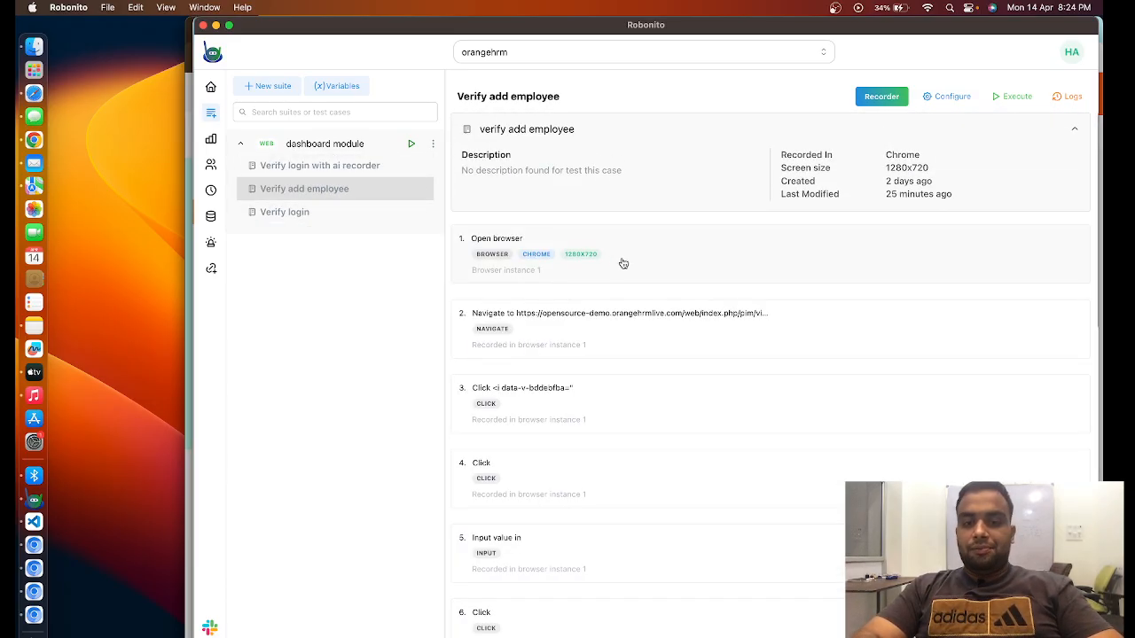
{"action": "scroll", "coordinate": [700, 364], "scroll_direction": "down", "scroll_amount": 2}
{"action": "scroll", "coordinate": [750, 283], "scroll_direction": "up", "scroll_amount": 2}
- Examine the Verify add employee configuration, including its target URL and the available dependency options
{"action": "left_click", "coordinate": [886, 101]}
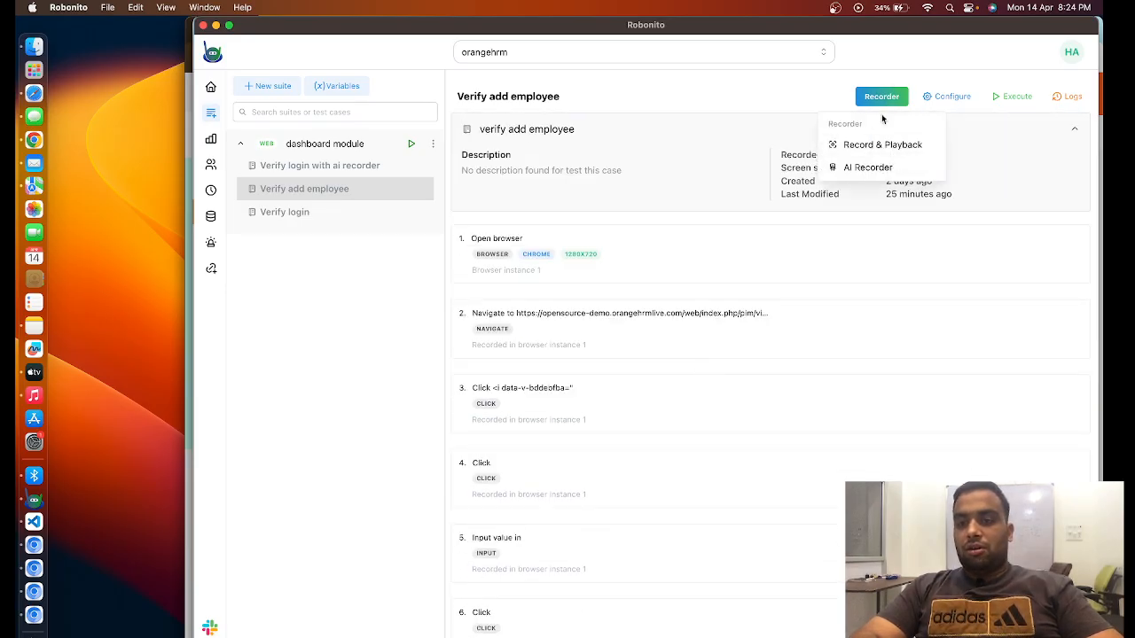
{"action": "left_click", "coordinate": [952, 96]}
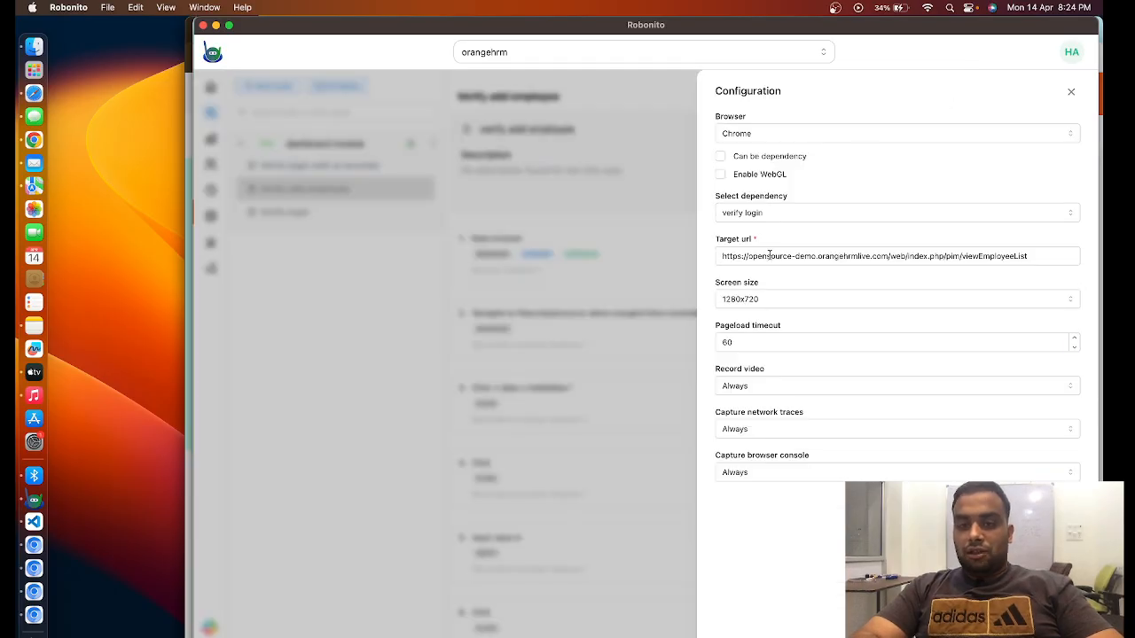
{"action": "left_click", "coordinate": [983, 255]}
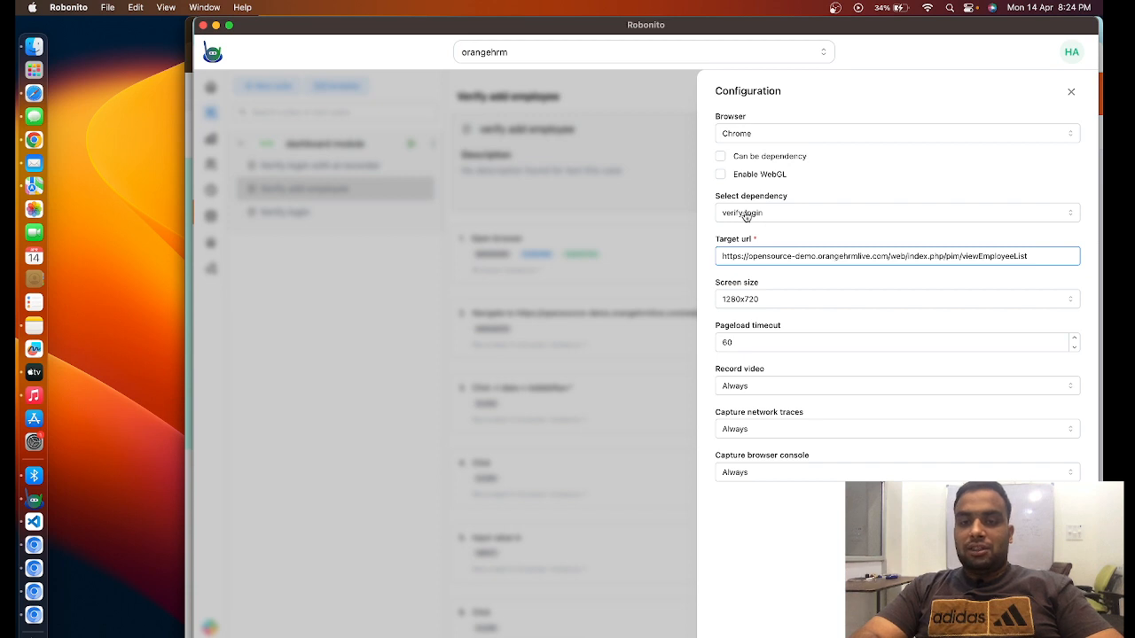
{"action": "left_click", "coordinate": [778, 222]}
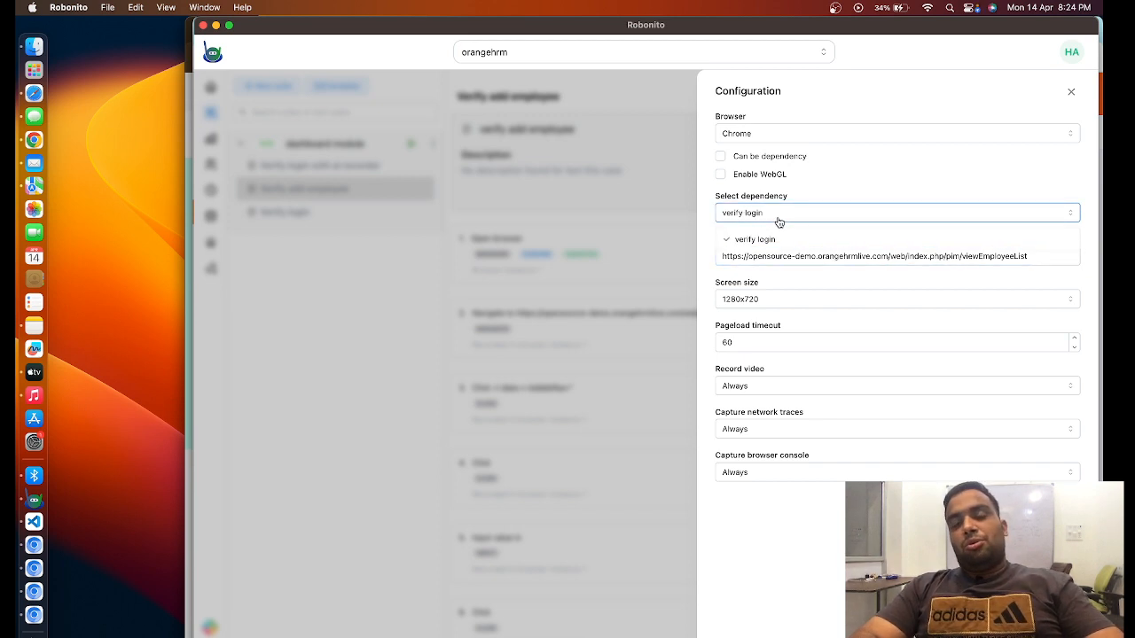
{"action": "left_click", "coordinate": [778, 221]}
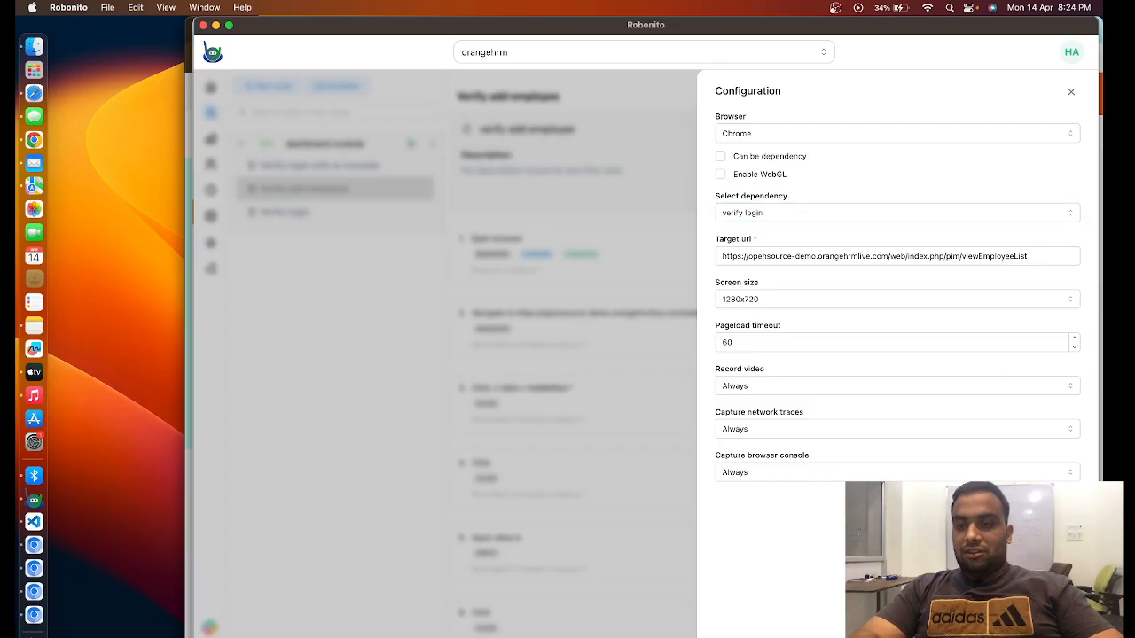
{"action": "key", "text": "Escape"}
- Start a Record & Playback session for Verify add employee and reposition the recording browser window
{"action": "left_click", "coordinate": [894, 103]}
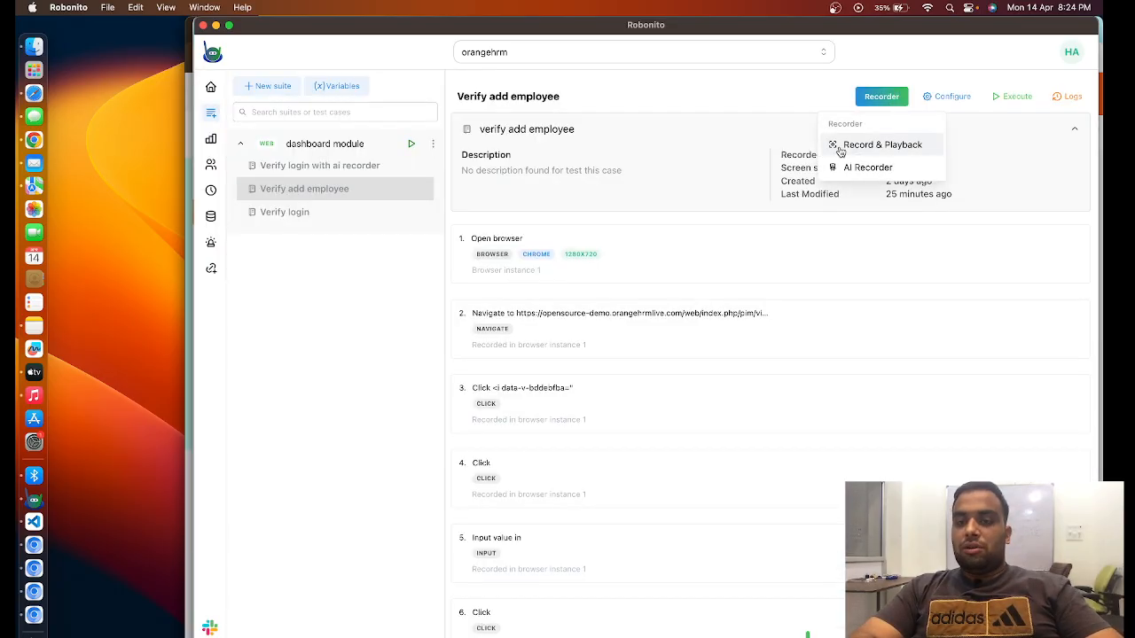
{"action": "left_click", "coordinate": [911, 149]}
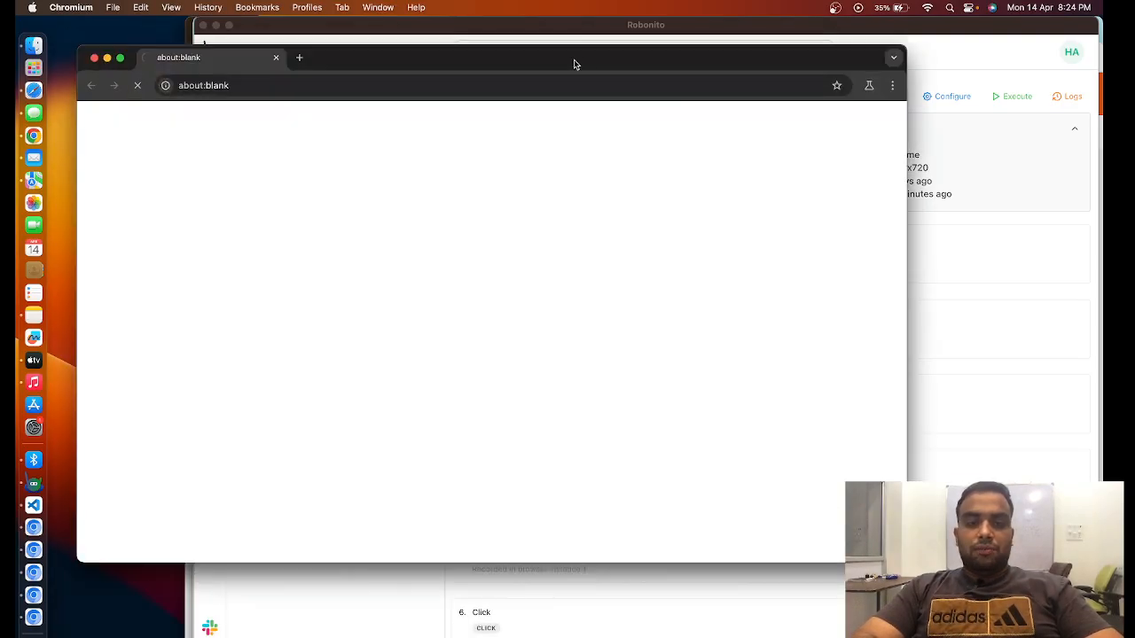
{"action": "left_click_drag", "start_coordinate": [574, 63], "coordinate": [708, 58]}
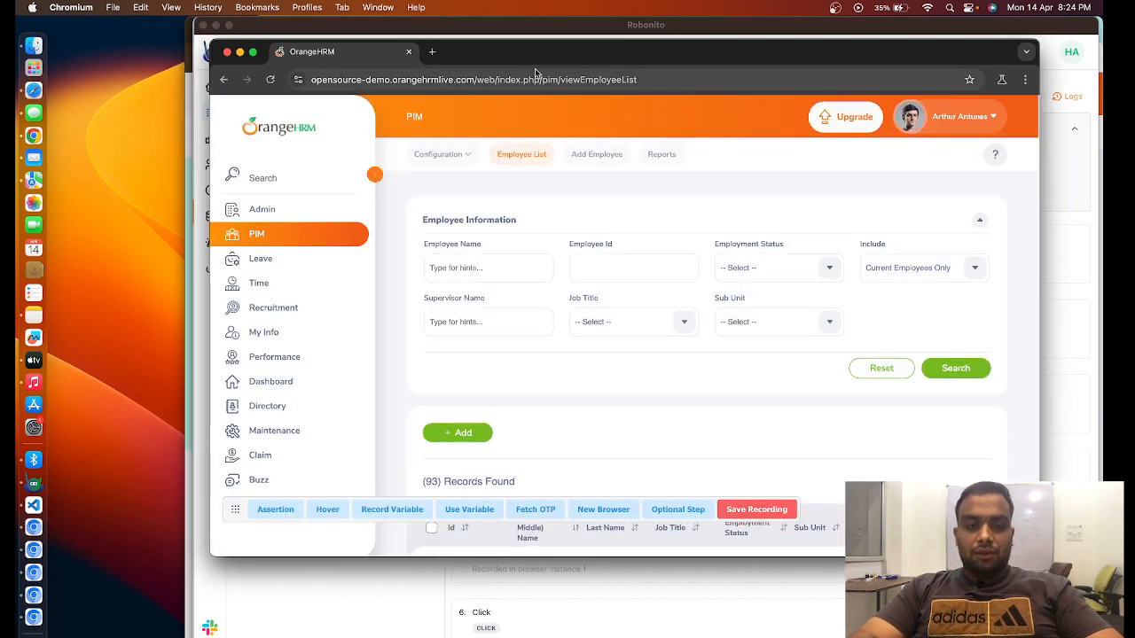
- Start adding a new employee and fill in the first name, last name and employee ID
{"action": "left_click", "coordinate": [465, 435]}
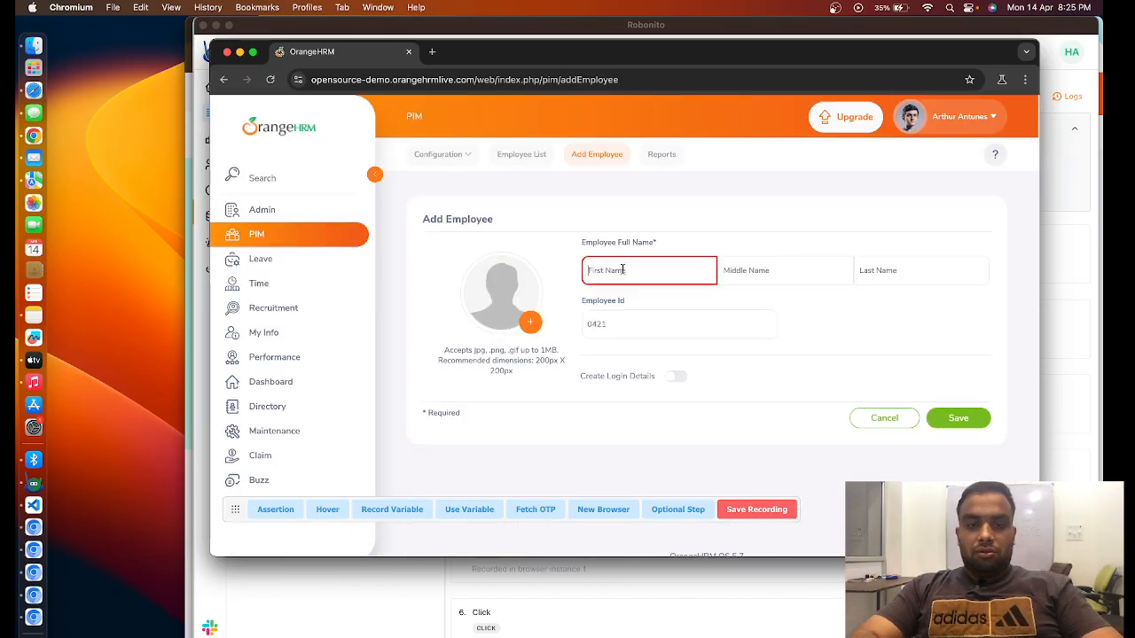
{"action": "left_click", "coordinate": [623, 269]}
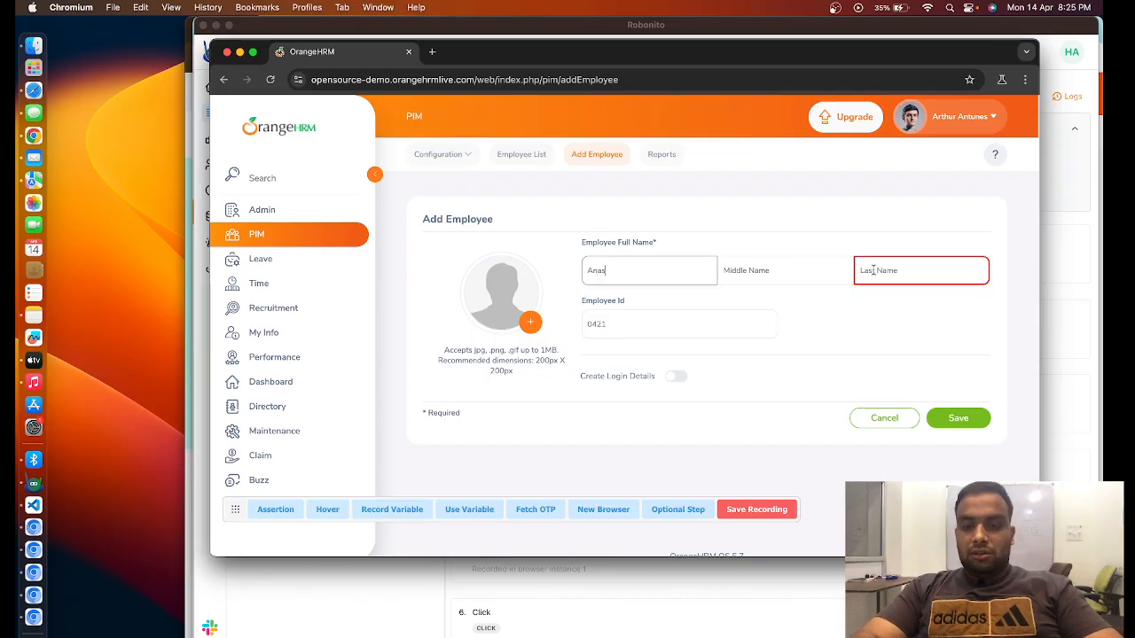
{"action": "left_click", "coordinate": [903, 272]}
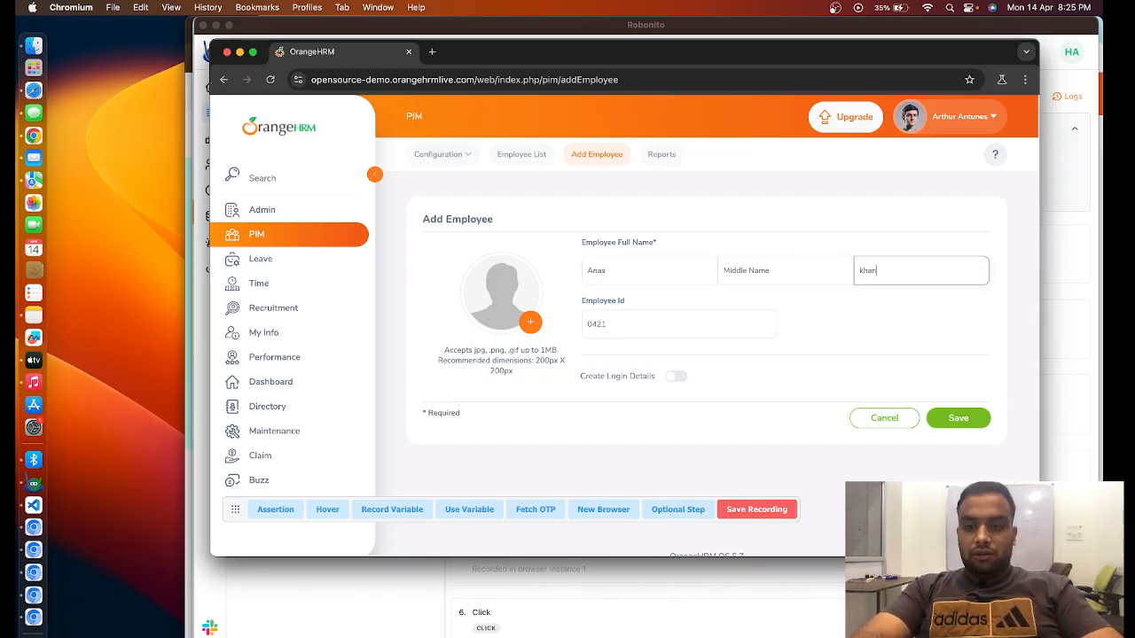
{"action": "left_click", "coordinate": [664, 332]}
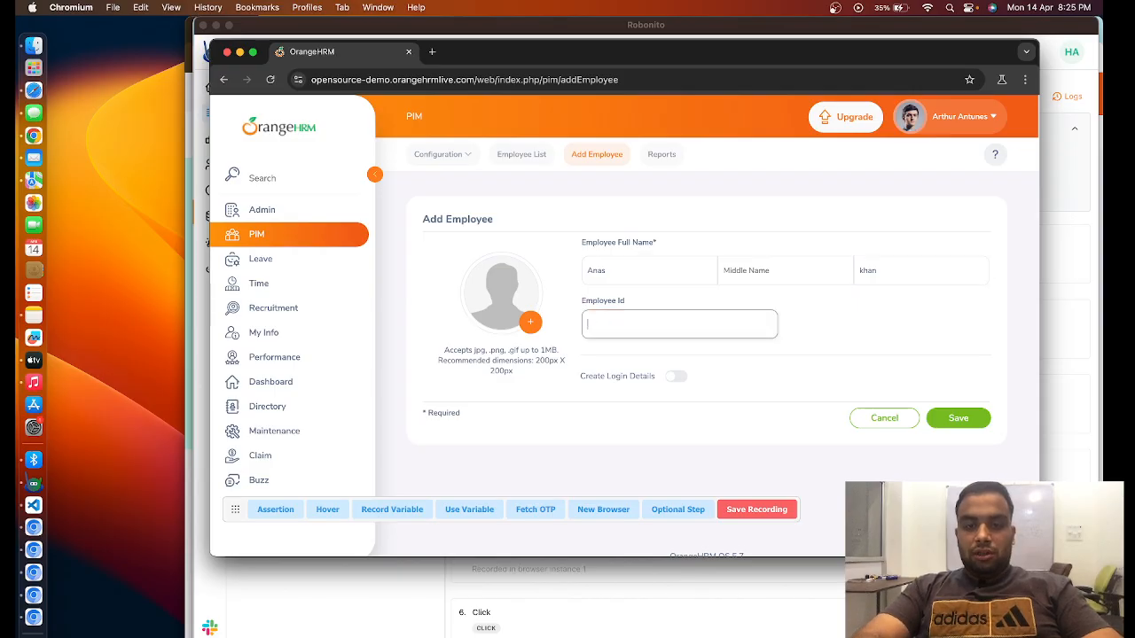
{"action": "type", "text": "345"}
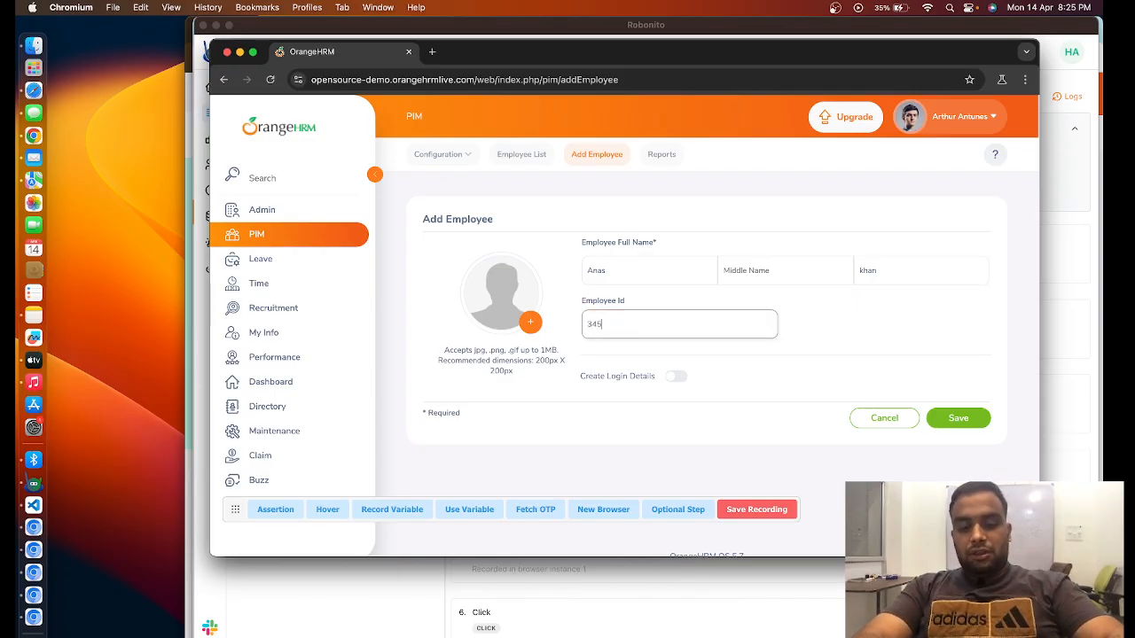
{"action": "type", "text": "6"}
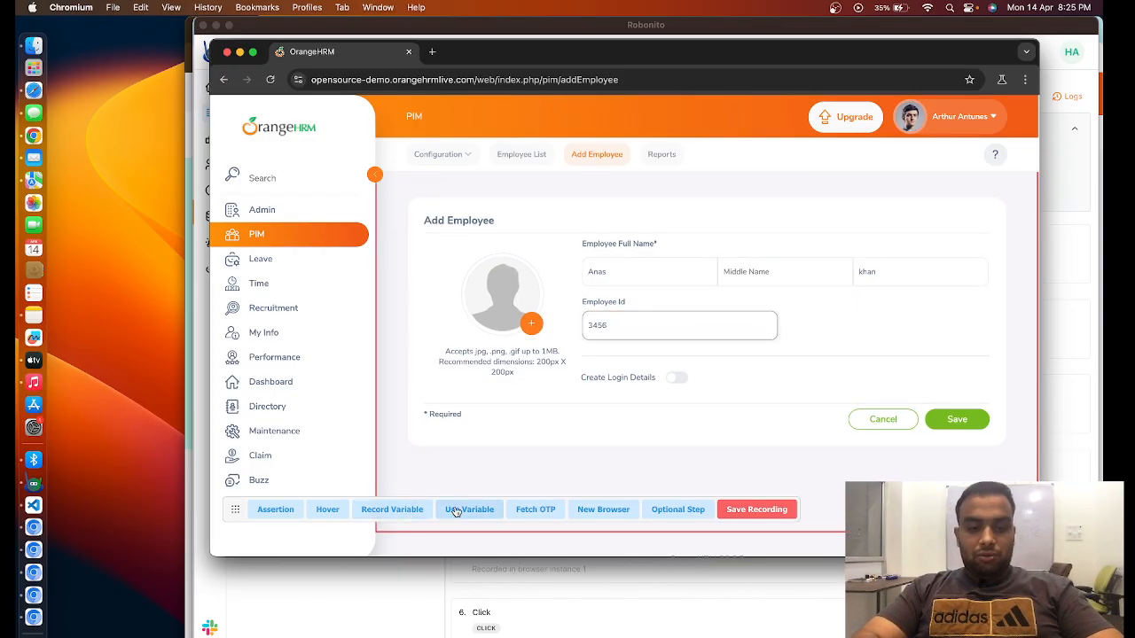
- Record the Employee Id field as a variable with the key employee_id_2, copying the key for reuse
{"action": "left_click", "coordinate": [391, 514]}
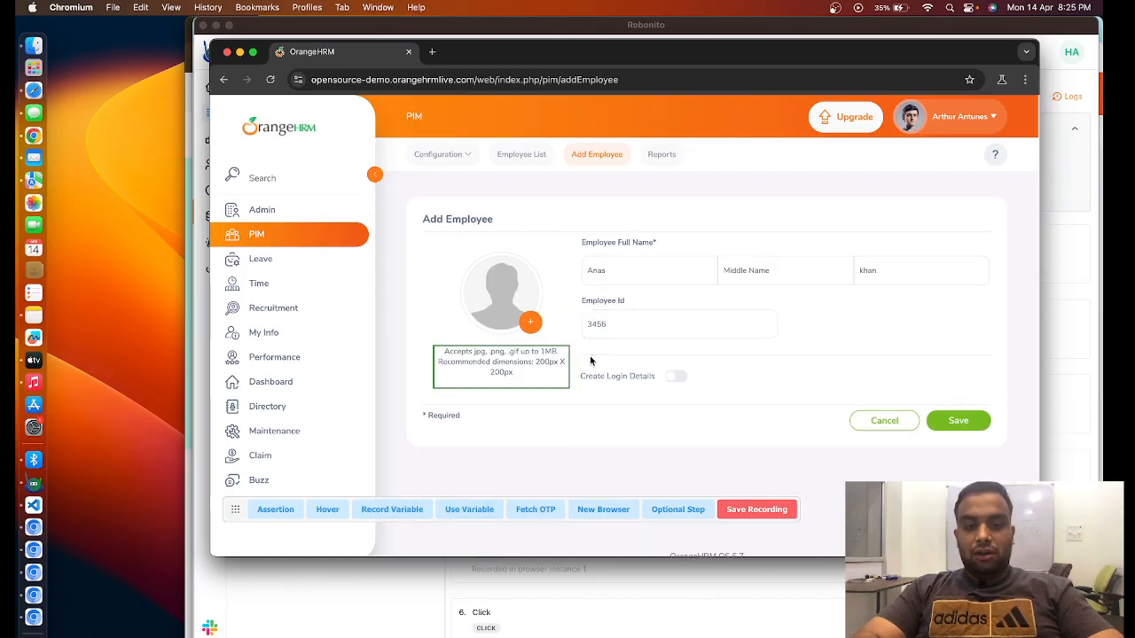
{"action": "left_click", "coordinate": [638, 327]}
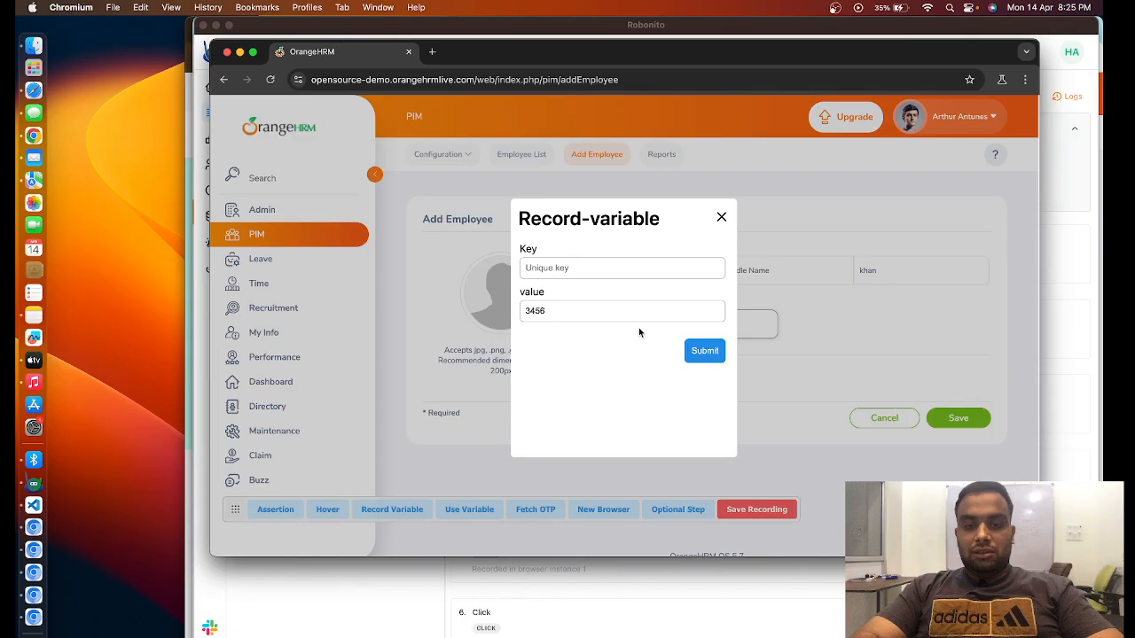
{"action": "left_click", "coordinate": [569, 271]}
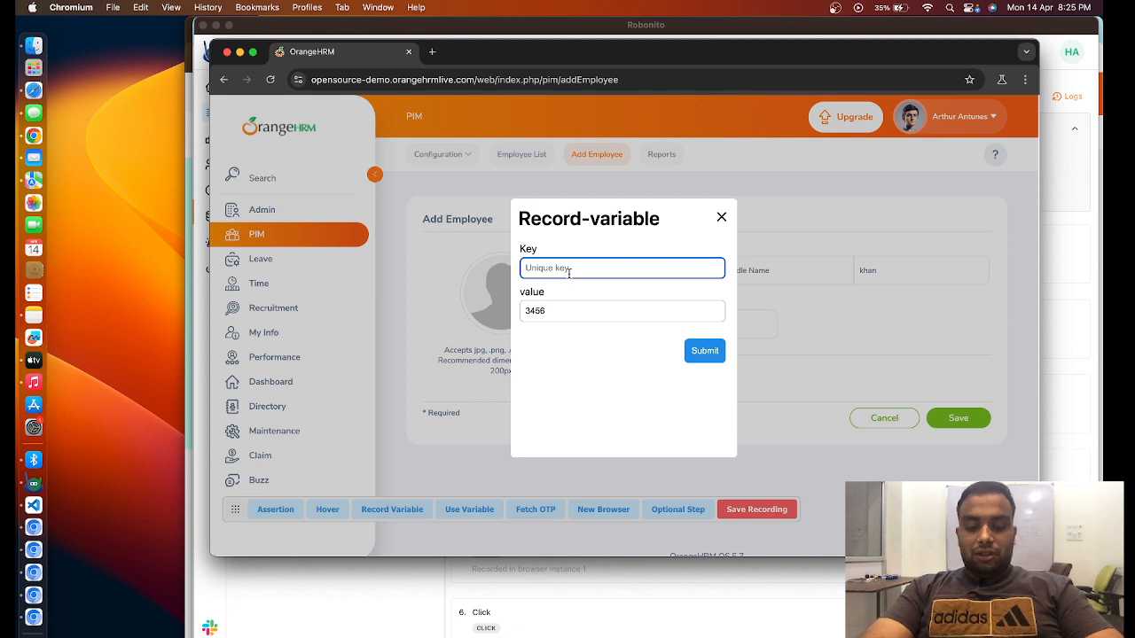
{"action": "type", "text": "employee_"}
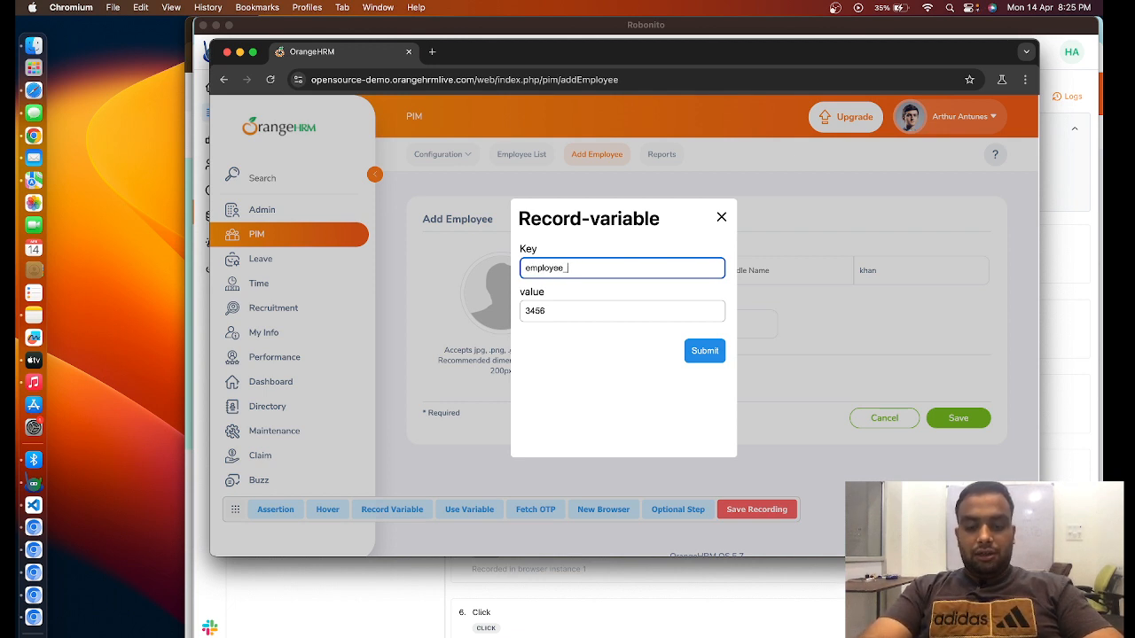
{"action": "type", "text": "id_2"}
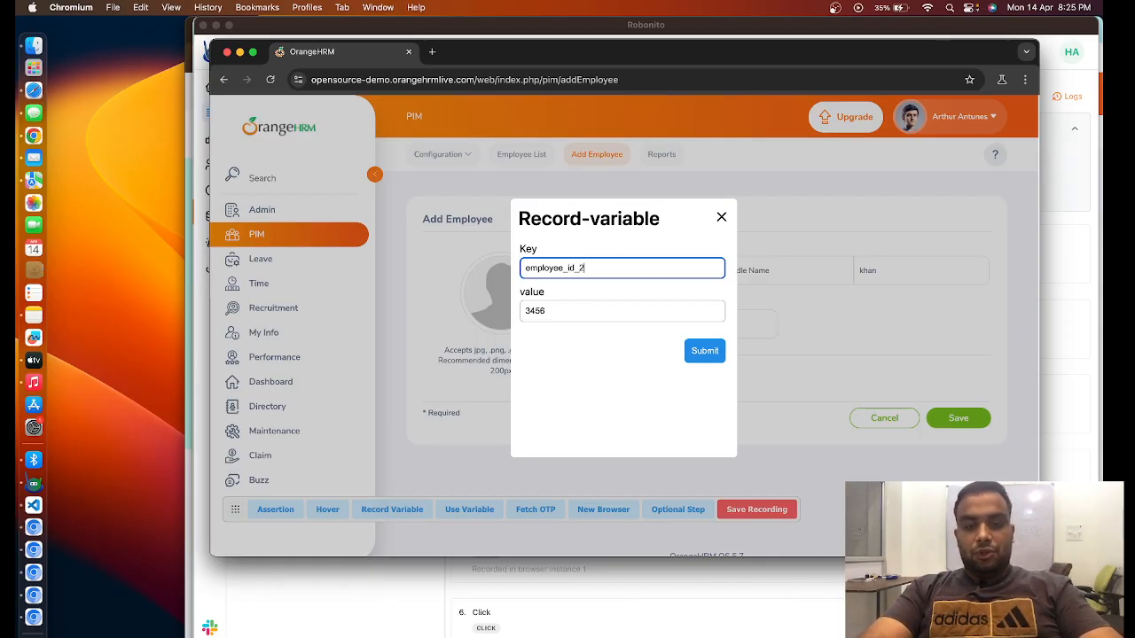
{"action": "key", "text": "super+a"}
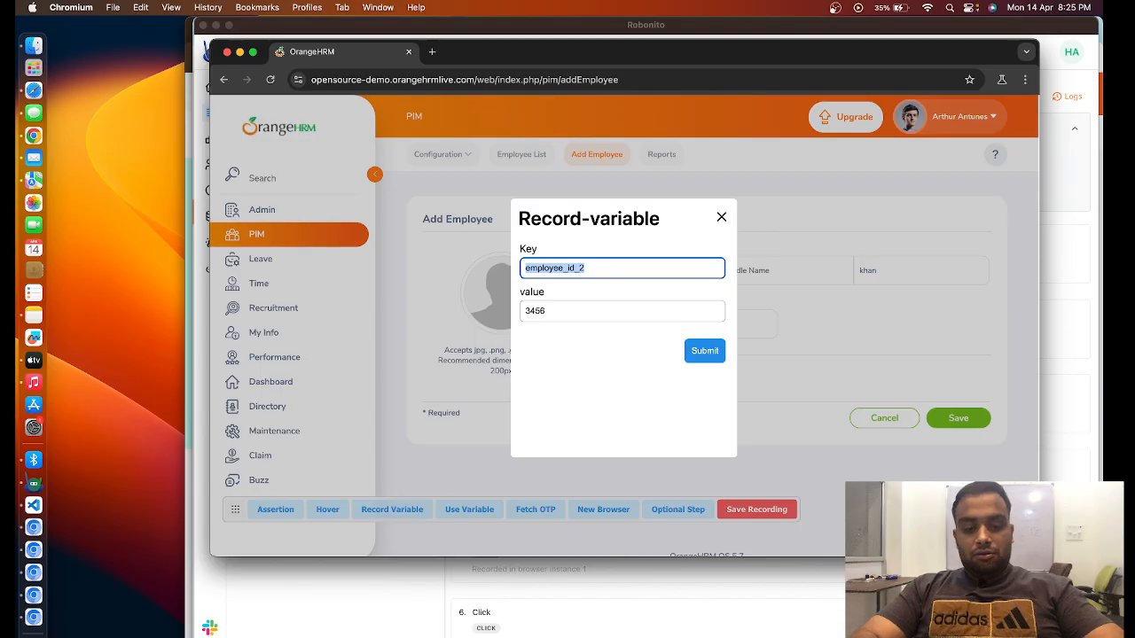
{"action": "key", "text": "super+c"}
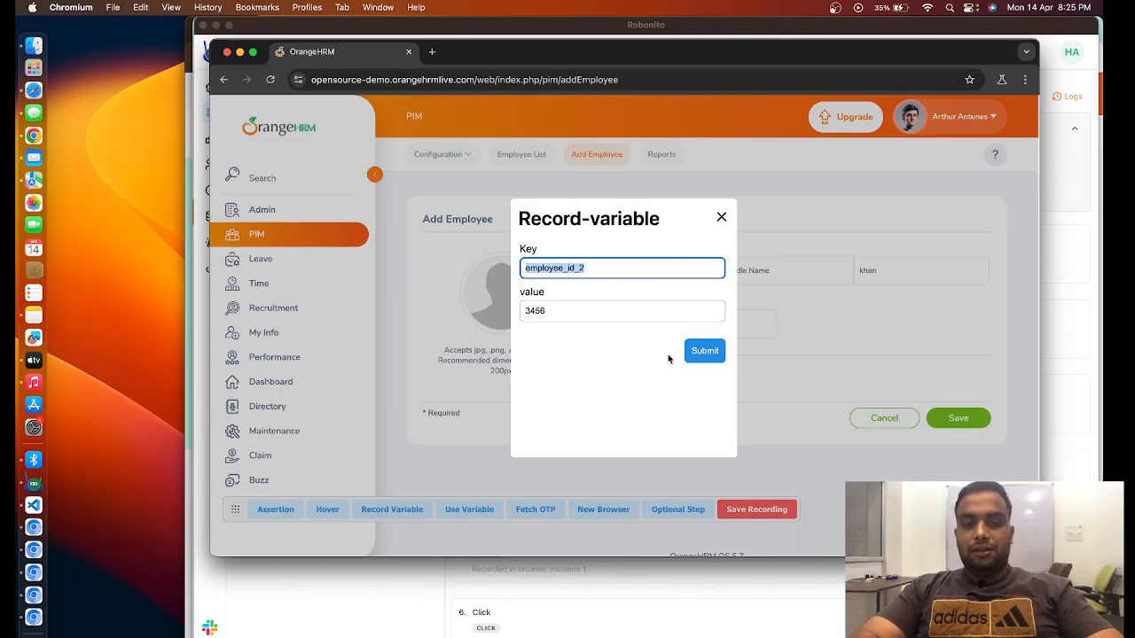
{"action": "left_click", "coordinate": [703, 352]}
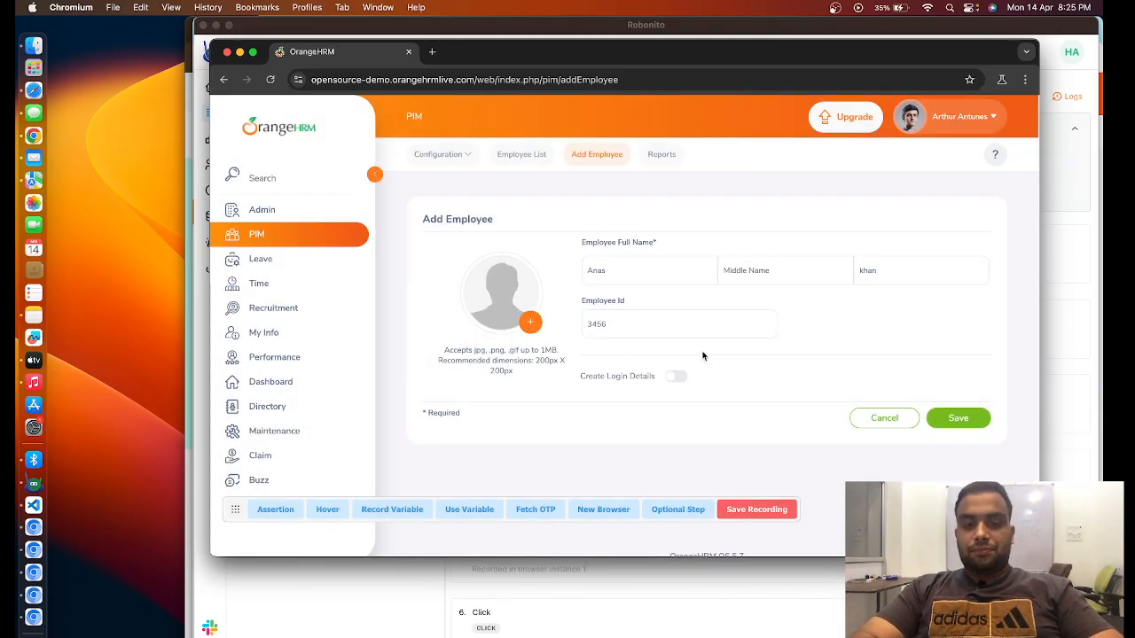
- Save the new employee and return to the PIM employee list
{"action": "left_click", "coordinate": [966, 420]}
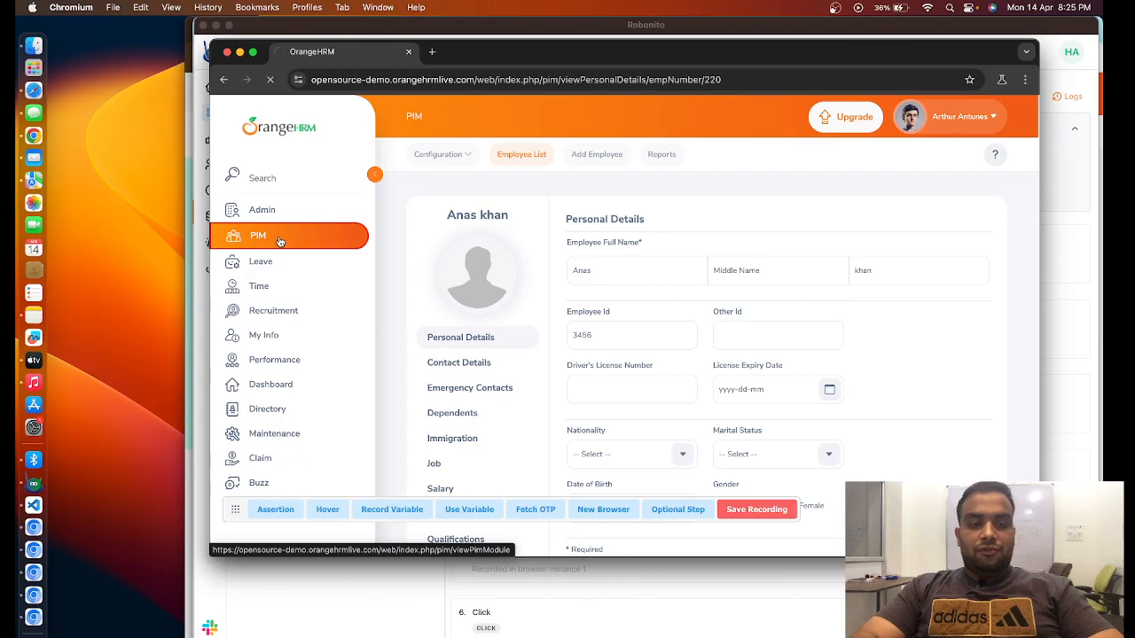
{"action": "left_click", "coordinate": [280, 239]}
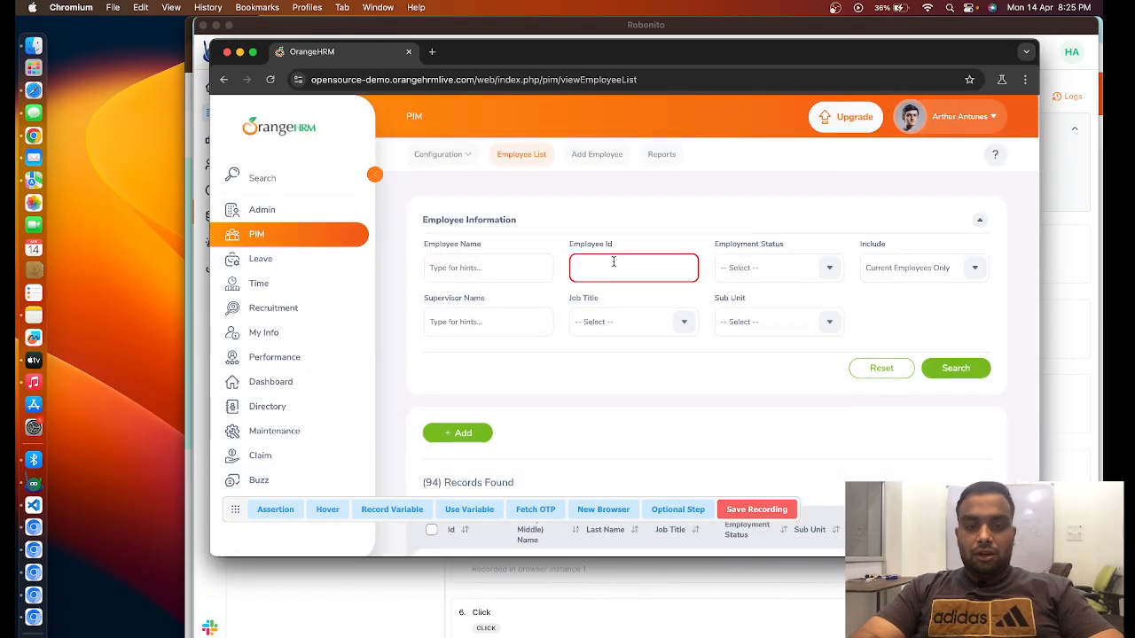
- Search the employee list with the employee_id_2 variable inserted into the Employee Id filter
{"action": "left_click", "coordinate": [486, 512]}
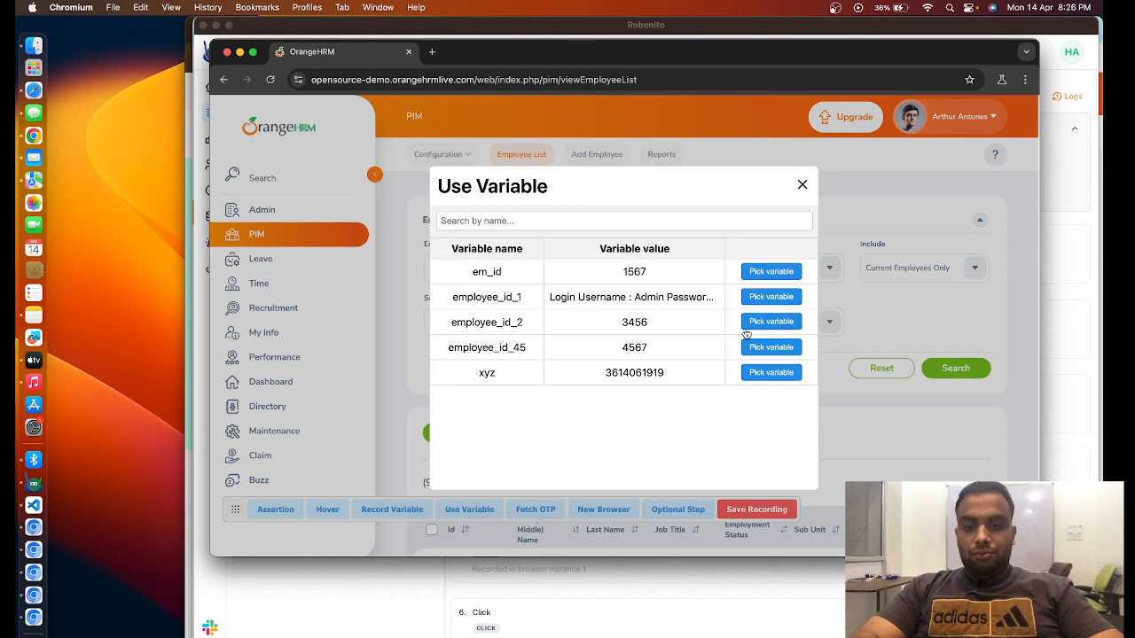
{"action": "left_click", "coordinate": [771, 322]}
{"action": "left_click", "coordinate": [614, 261]}
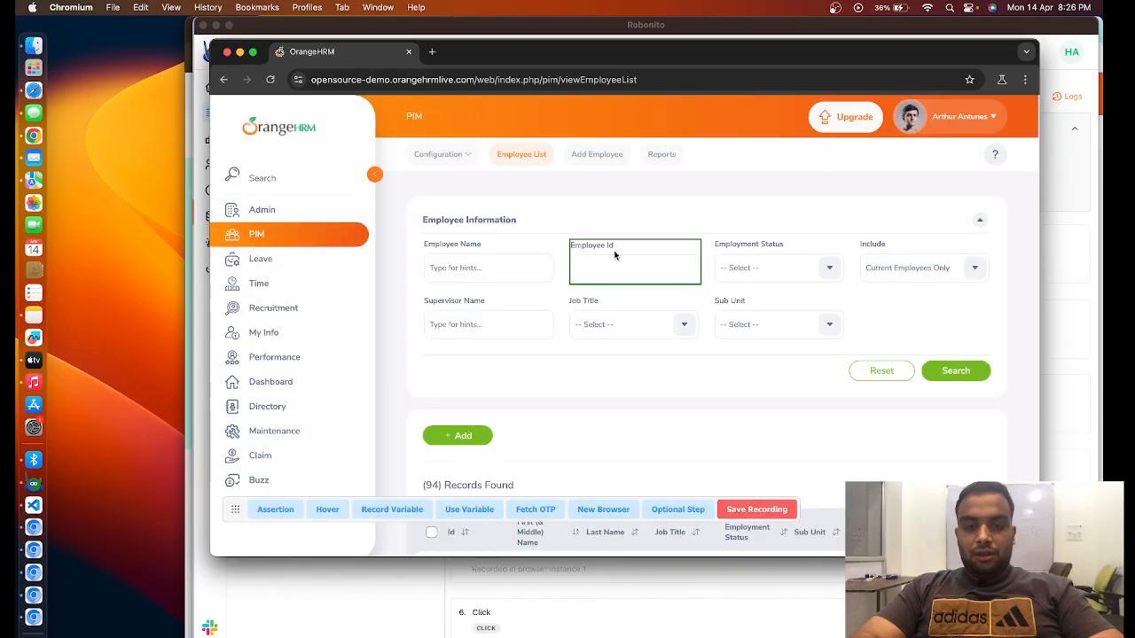
{"action": "left_click", "coordinate": [614, 263]}
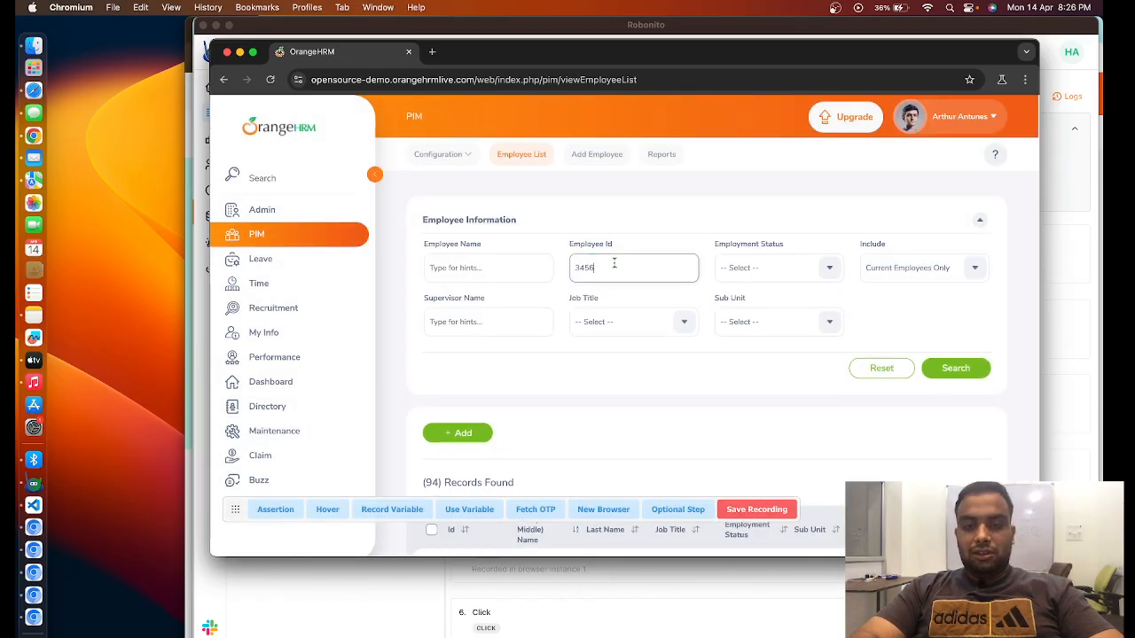
{"action": "left_click", "coordinate": [966, 373]}
{"action": "scroll", "coordinate": [603, 403], "scroll_direction": "down", "scroll_amount": 3}
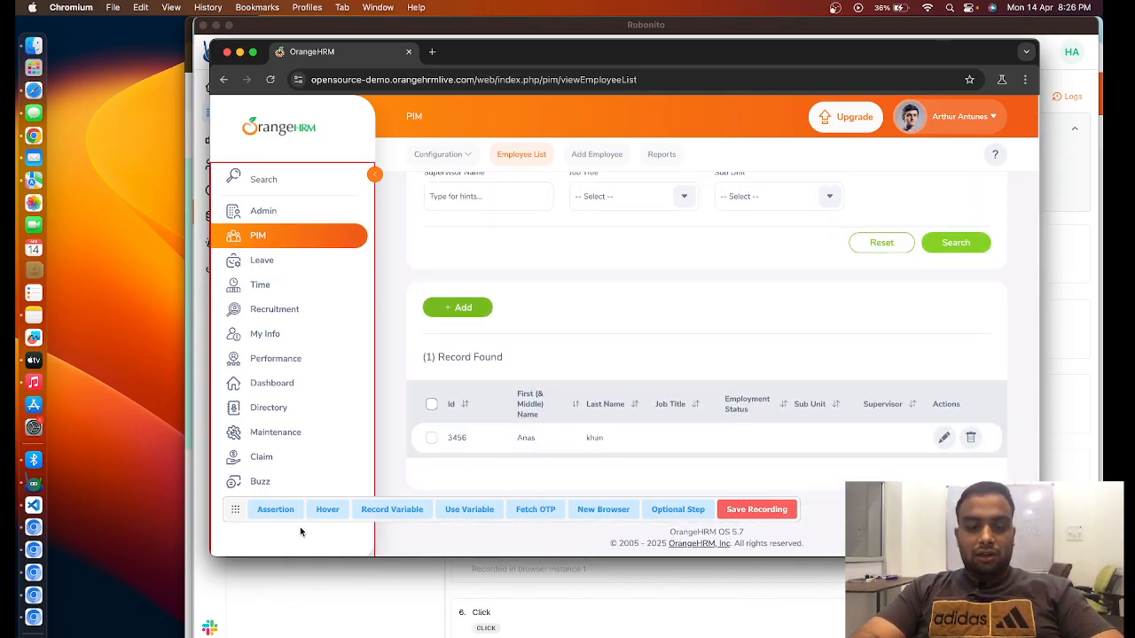
- Add an Assert equal assertion that the found employee's Id innerText matches {{employee_id_2}}, and save the recording
{"action": "left_click", "coordinate": [276, 509]}
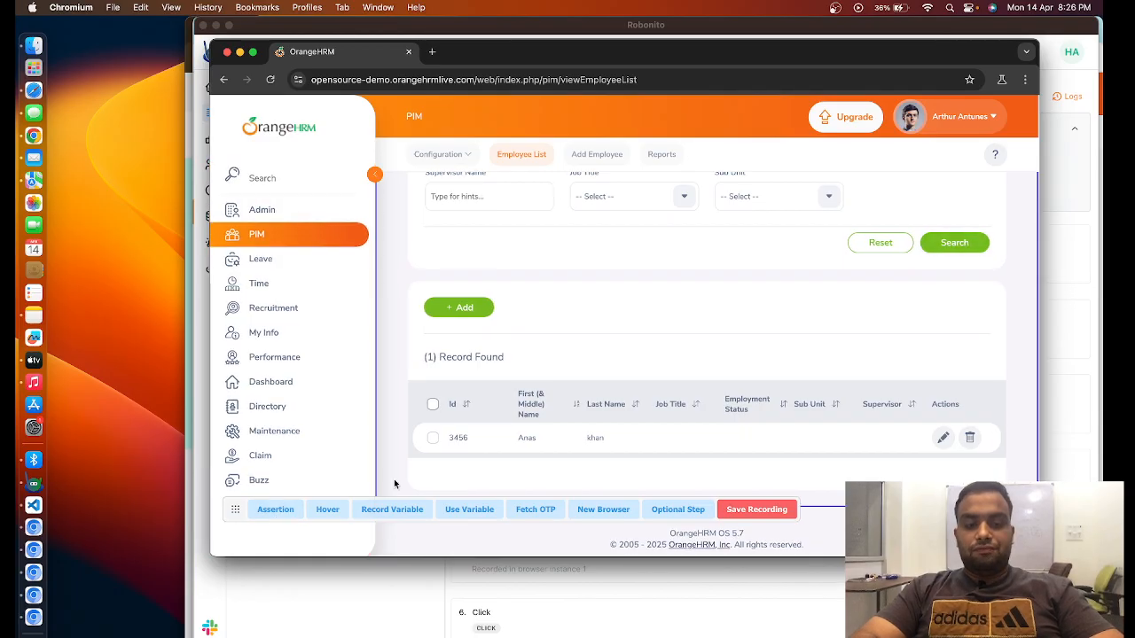
{"action": "left_click", "coordinate": [454, 441]}
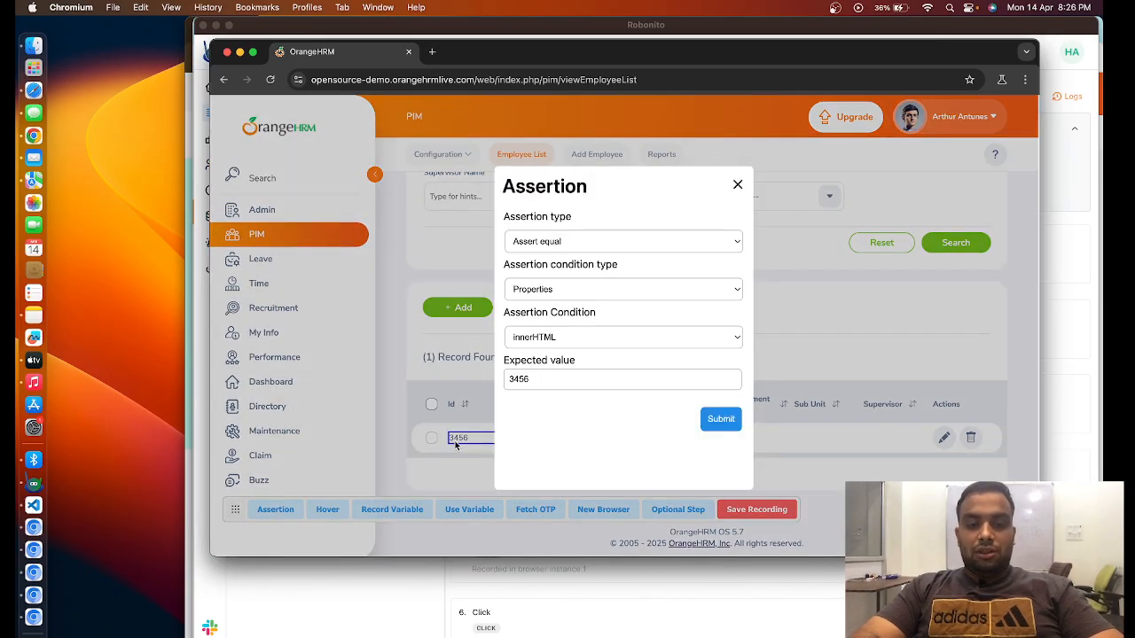
{"action": "left_click", "coordinate": [585, 336]}
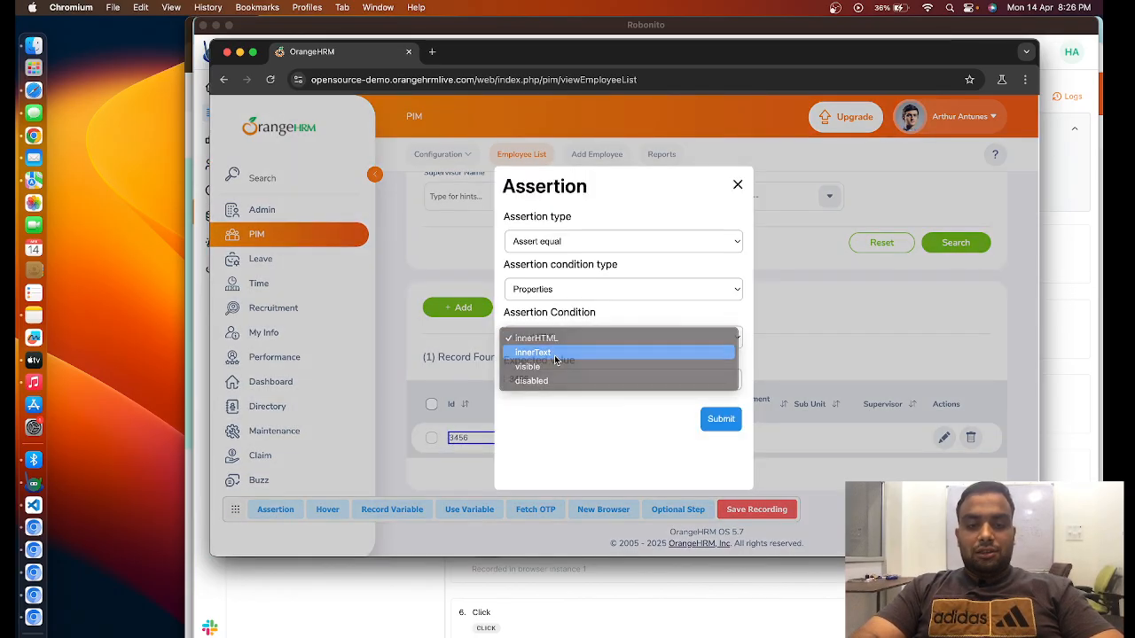
{"action": "left_click", "coordinate": [561, 359]}
{"action": "left_click", "coordinate": [541, 378]}
{"action": "key", "text": "BackSpace"}
{"action": "key", "text": "BackSpace"}
{"action": "key", "text": "BackSpace"}
{"action": "key", "text": "BackSpace"}
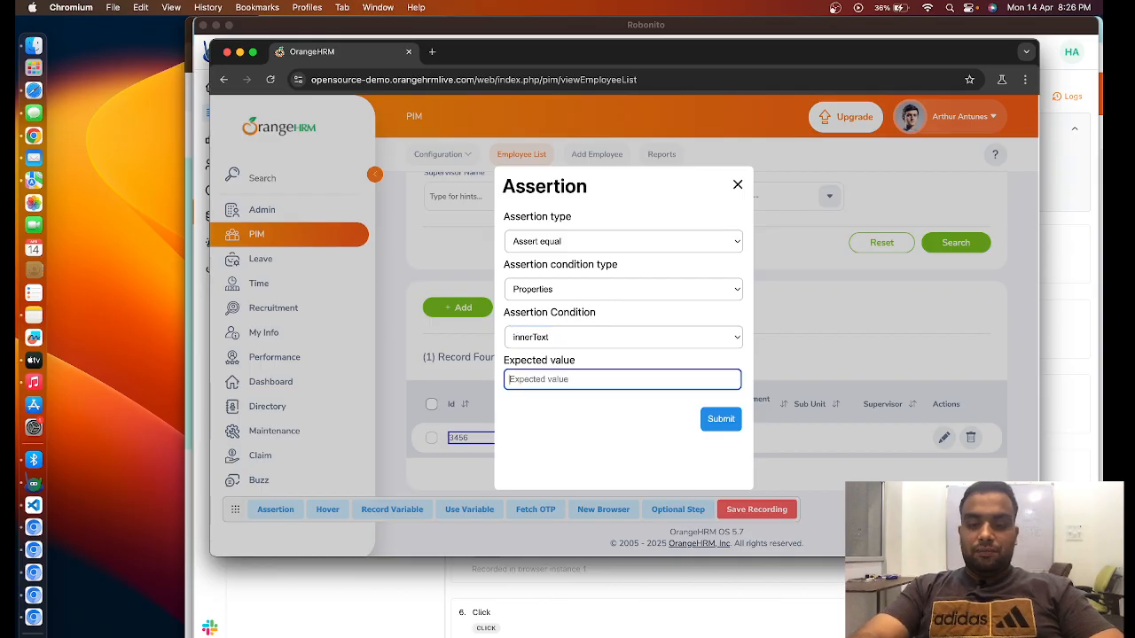
{"action": "type", "text": "{{"}
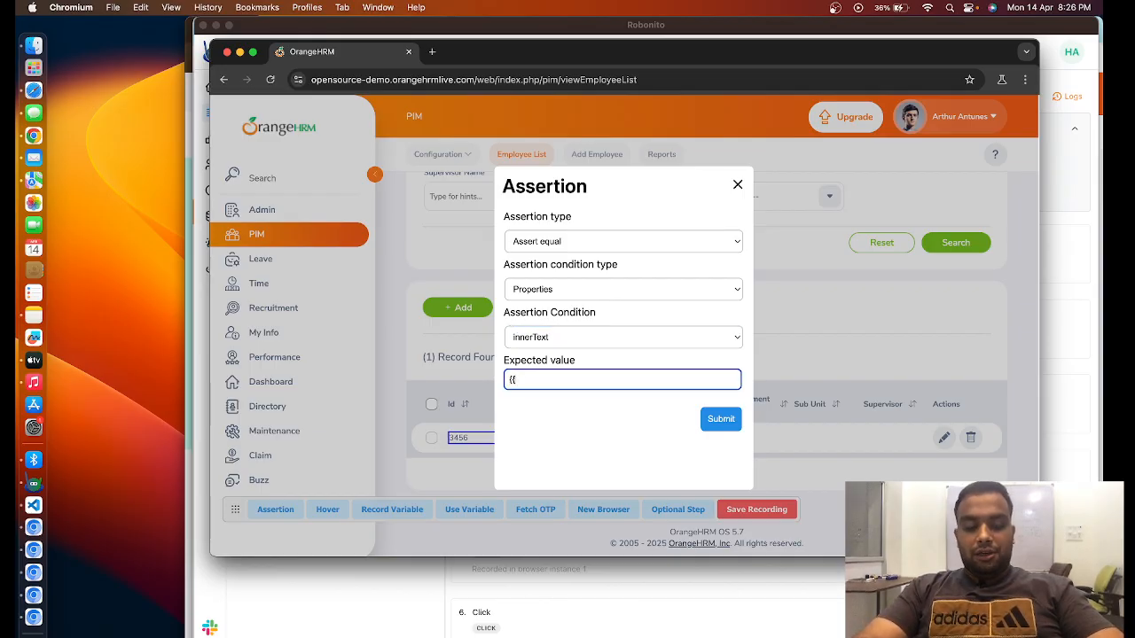
{"action": "key", "text": "super+v"}
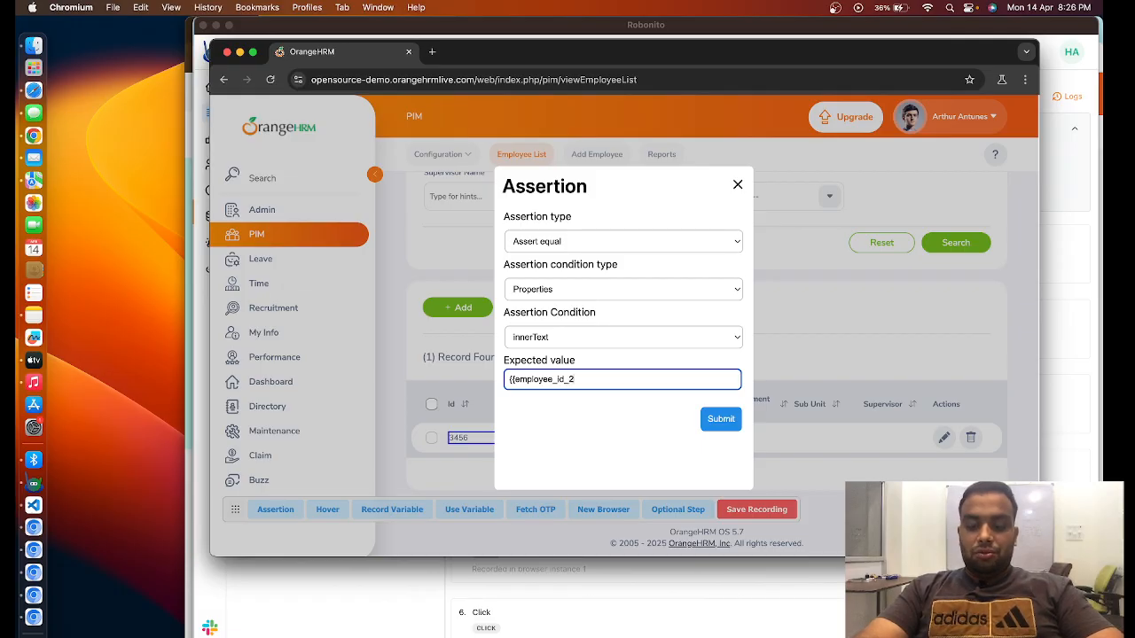
{"action": "left_click", "coordinate": [721, 419]}
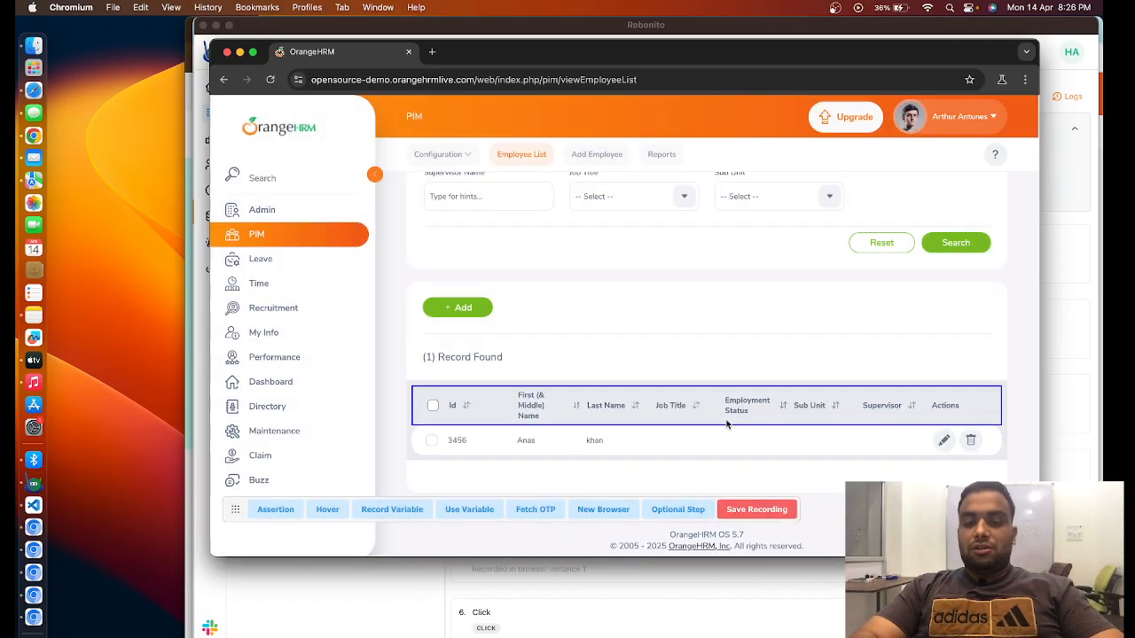
{"action": "left_click", "coordinate": [767, 511]}
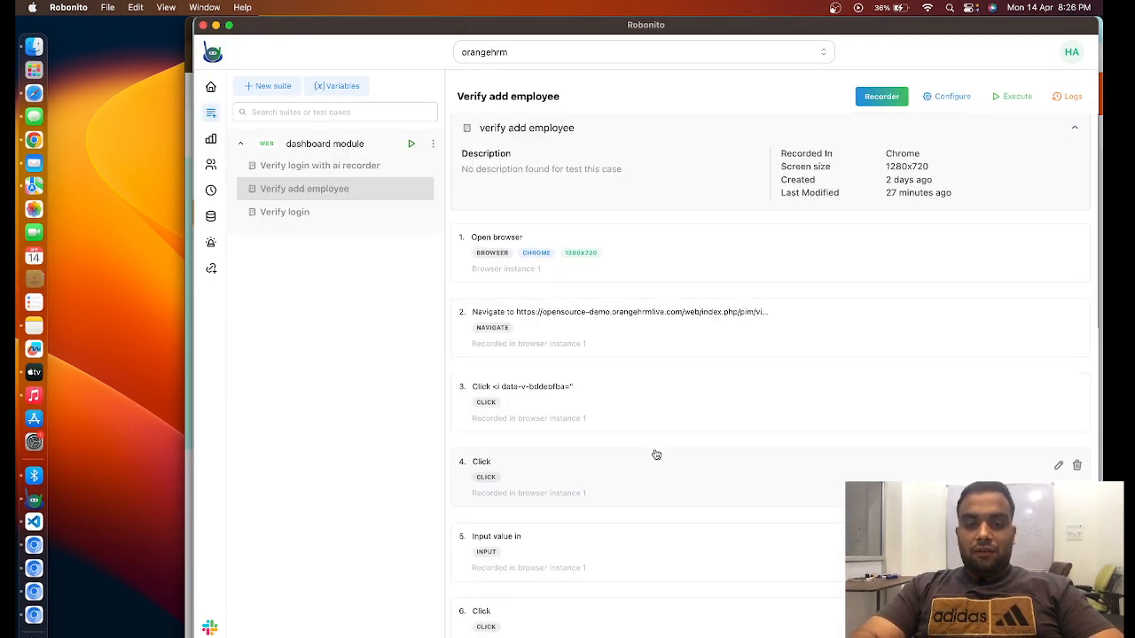
- Set the recorded First Name input step to use random generation with the First name mode, and save it
{"action": "scroll", "coordinate": [654, 453], "scroll_direction": "down", "scroll_amount": 3}
{"action": "scroll", "coordinate": [656, 454], "scroll_direction": "down", "scroll_amount": 5}
{"action": "scroll", "coordinate": [654, 453], "scroll_direction": "up", "scroll_amount": 8}
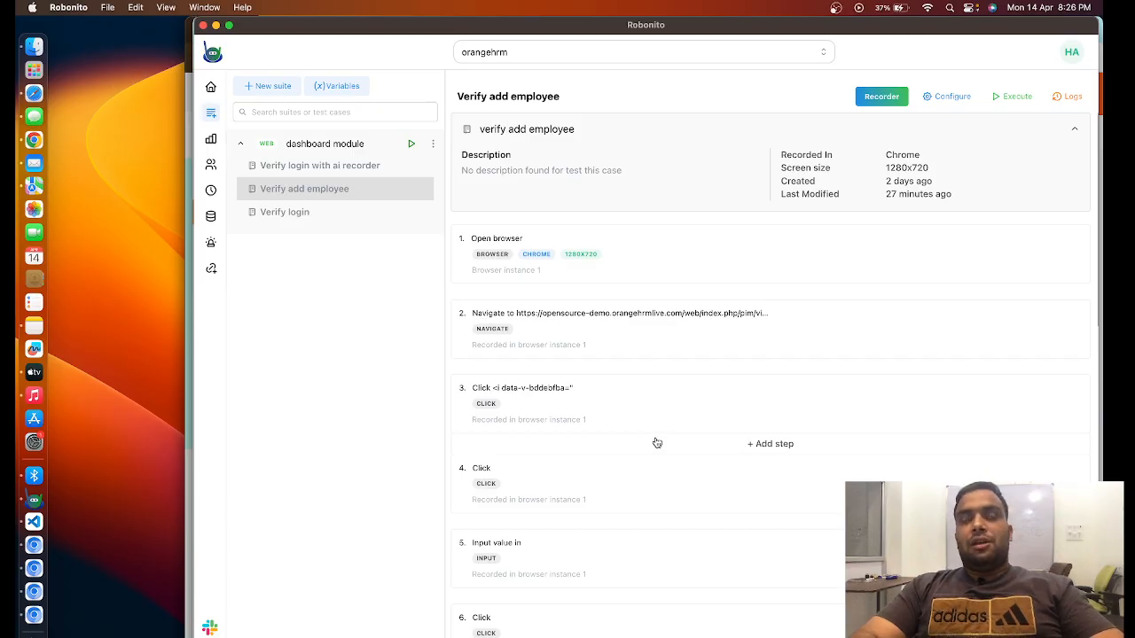
{"action": "scroll", "coordinate": [679, 505], "scroll_direction": "down", "scroll_amount": 1}
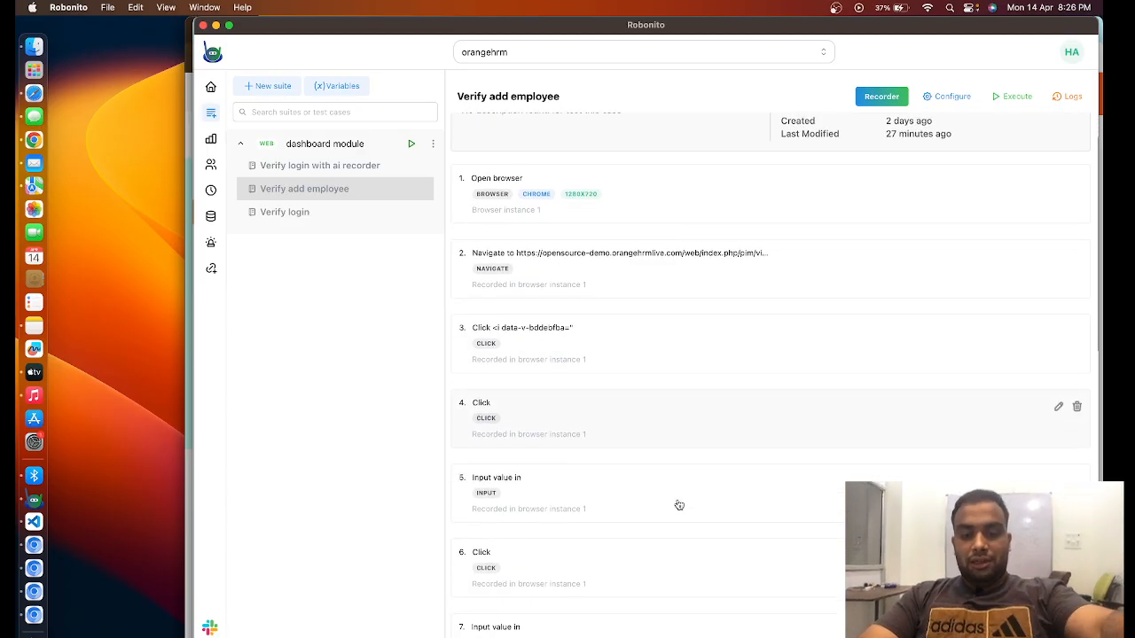
{"action": "scroll", "coordinate": [679, 505], "scroll_direction": "down", "scroll_amount": 2}
{"action": "left_click", "coordinate": [688, 437]}
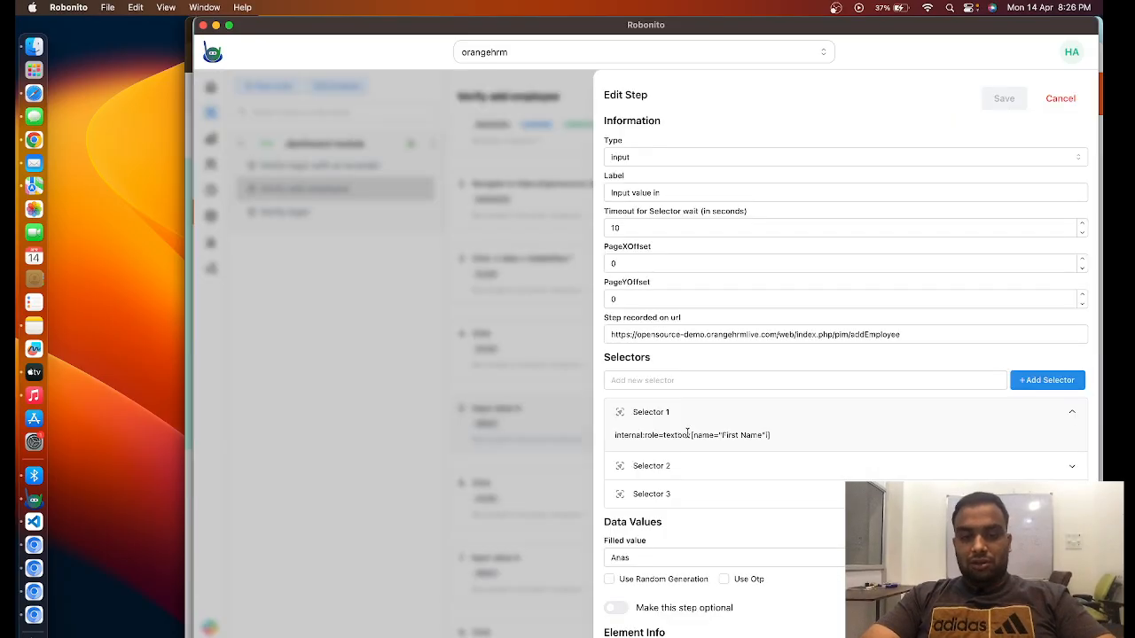
{"action": "scroll", "coordinate": [643, 521], "scroll_direction": "down", "scroll_amount": 3}
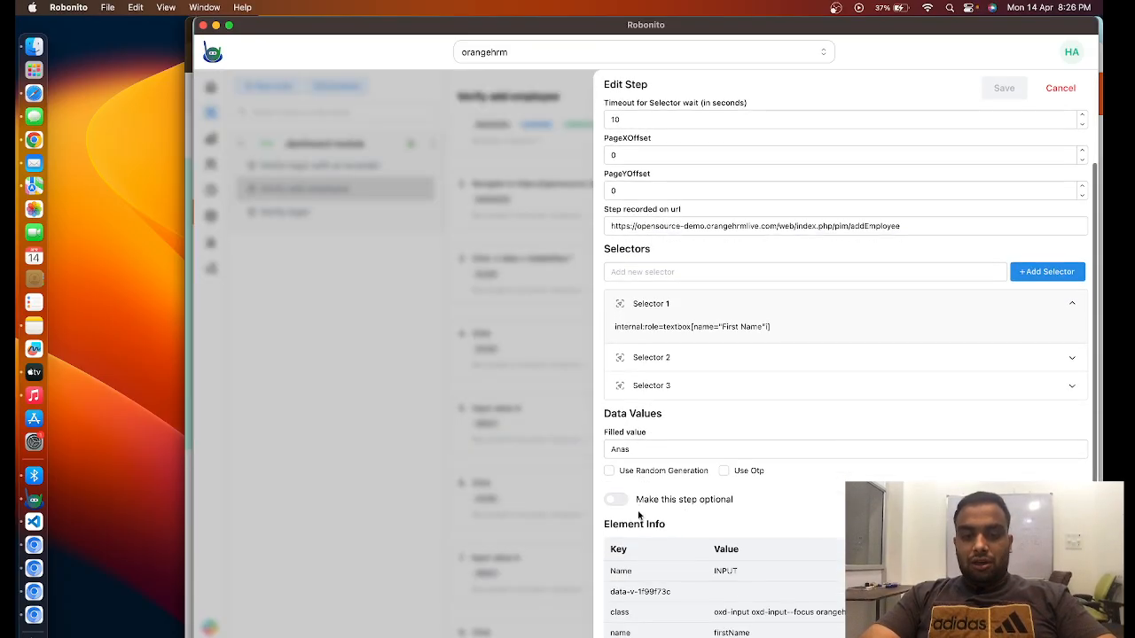
{"action": "left_click", "coordinate": [609, 472]}
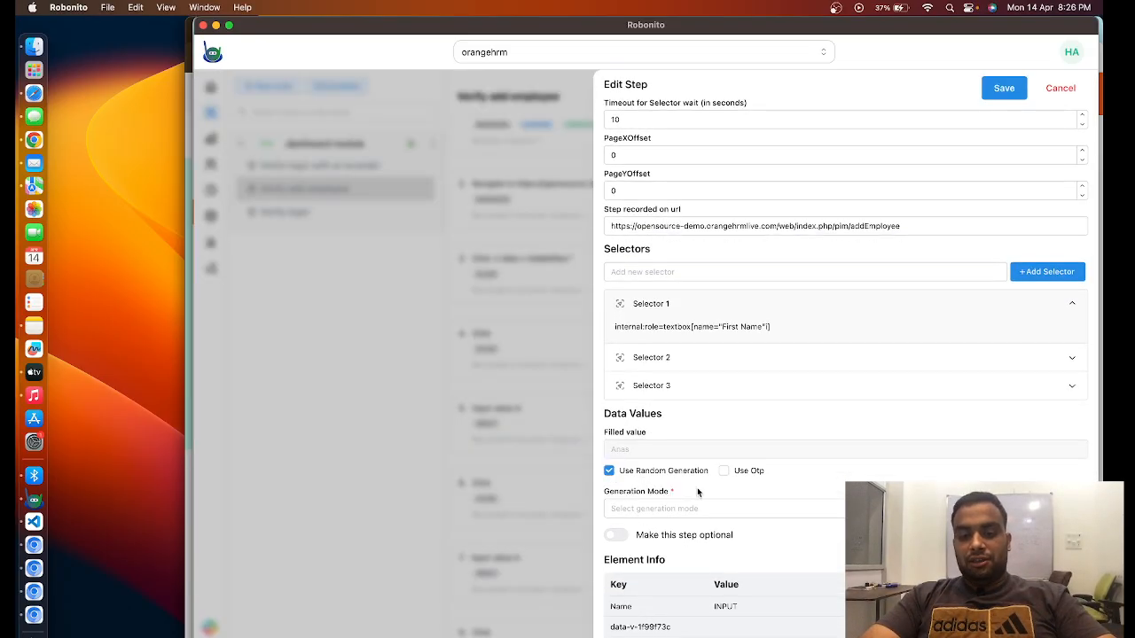
{"action": "left_click", "coordinate": [665, 513]}
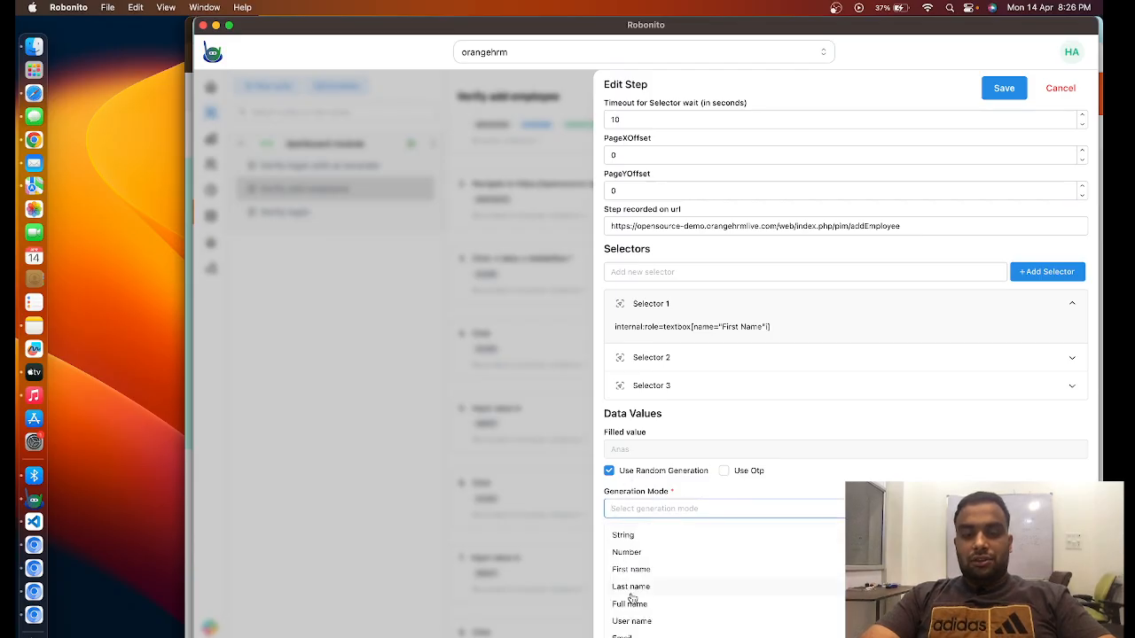
{"action": "left_click", "coordinate": [652, 575]}
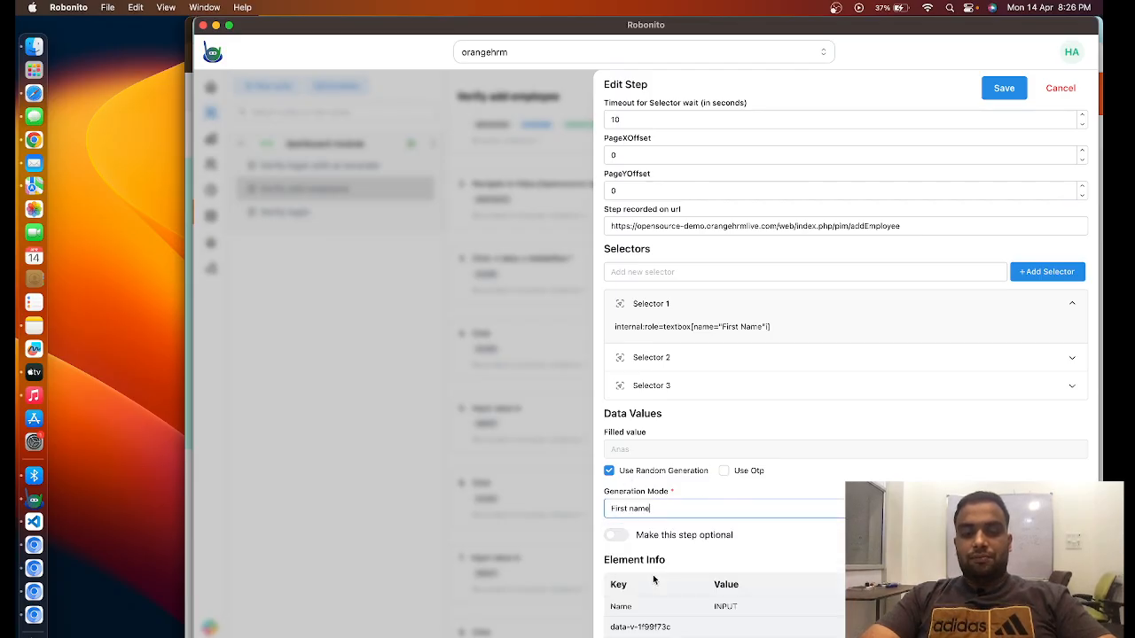
{"action": "left_click", "coordinate": [1004, 93]}
- Set the recorded Last Name input step to use random generation with the Last name mode, and save it
{"action": "scroll", "coordinate": [803, 289], "scroll_direction": "down", "scroll_amount": 3}
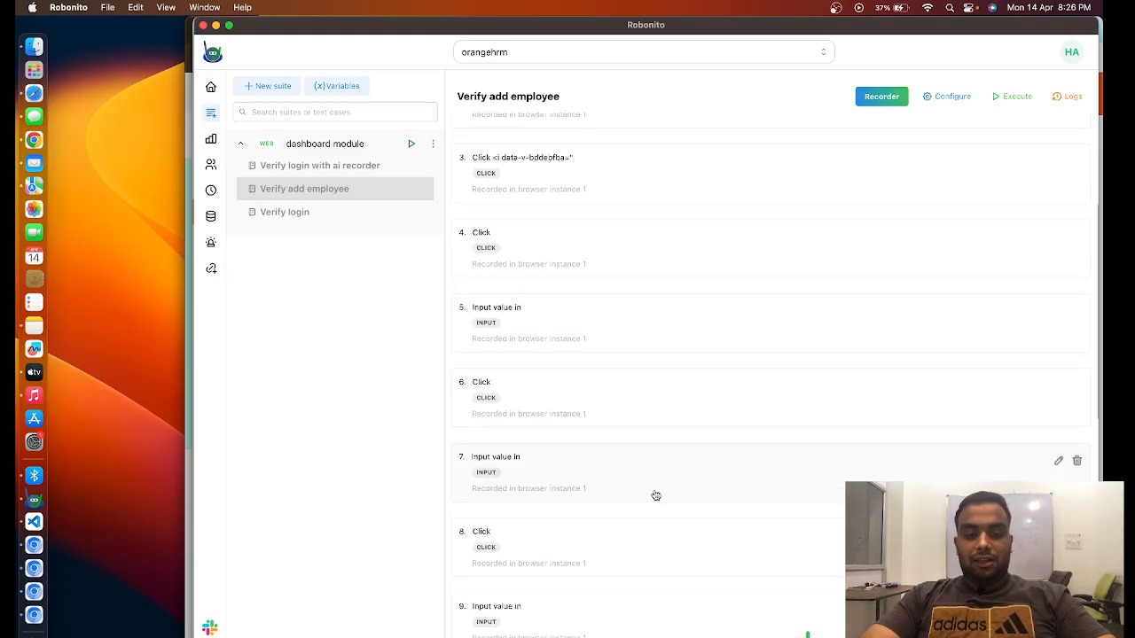
{"action": "left_click", "coordinate": [656, 496]}
{"action": "scroll", "coordinate": [701, 447], "scroll_direction": "down", "scroll_amount": 3}
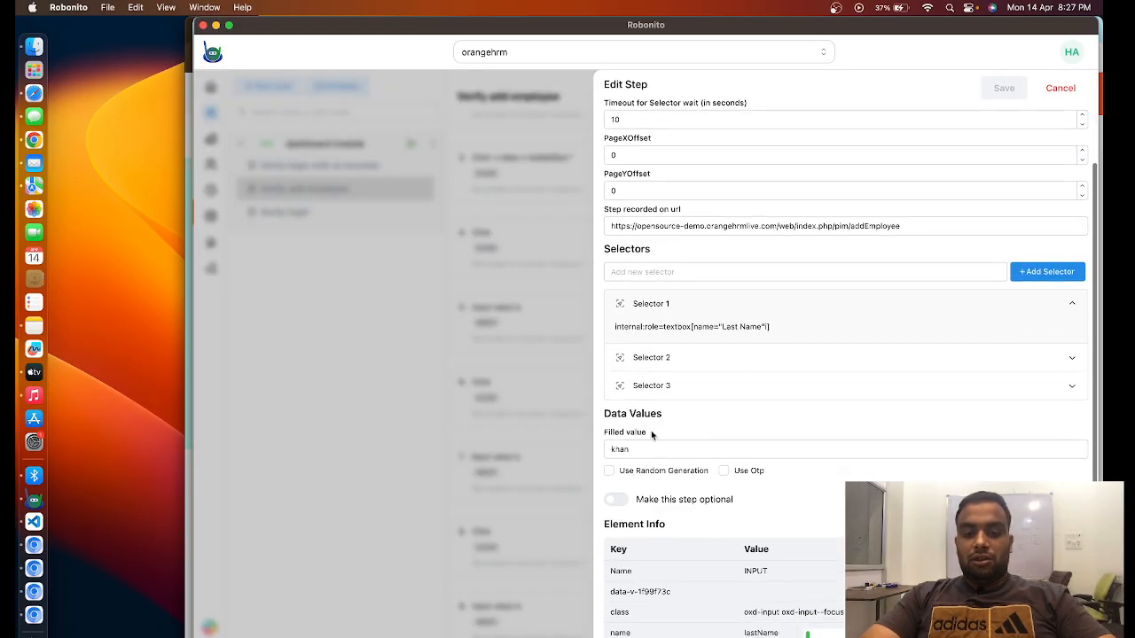
{"action": "left_click", "coordinate": [610, 471]}
{"action": "left_click", "coordinate": [721, 510]}
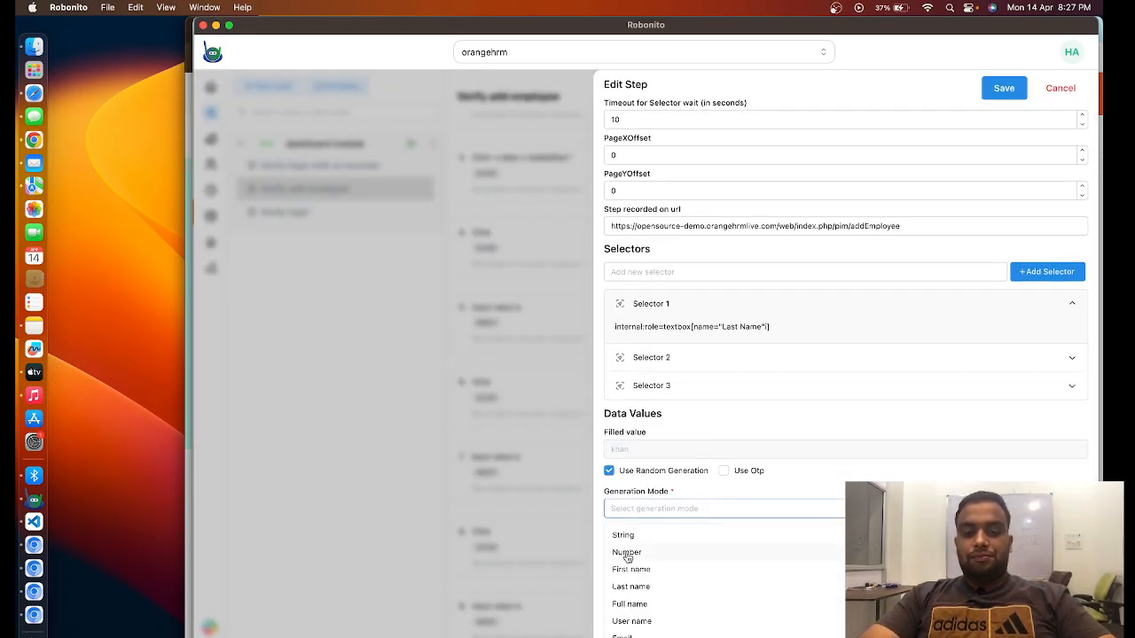
{"action": "left_click", "coordinate": [631, 587]}
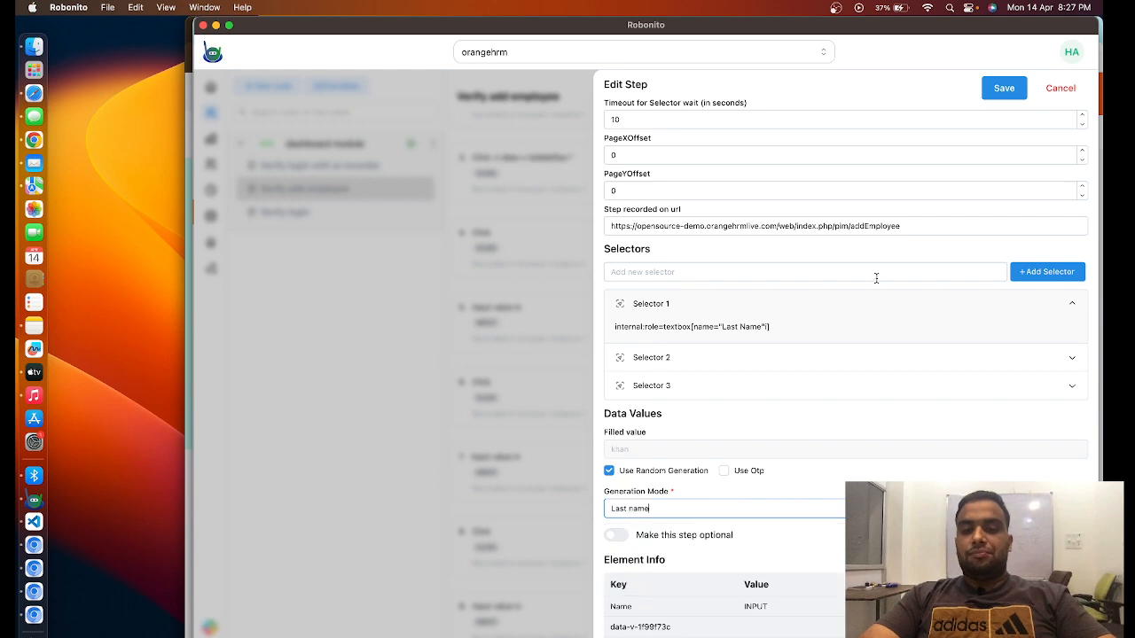
{"action": "left_click", "coordinate": [1013, 87]}
- Set the recorded Employee Id input step to use random generation with the Number mode, and save it
{"action": "scroll", "coordinate": [631, 448], "scroll_direction": "down", "scroll_amount": 5}
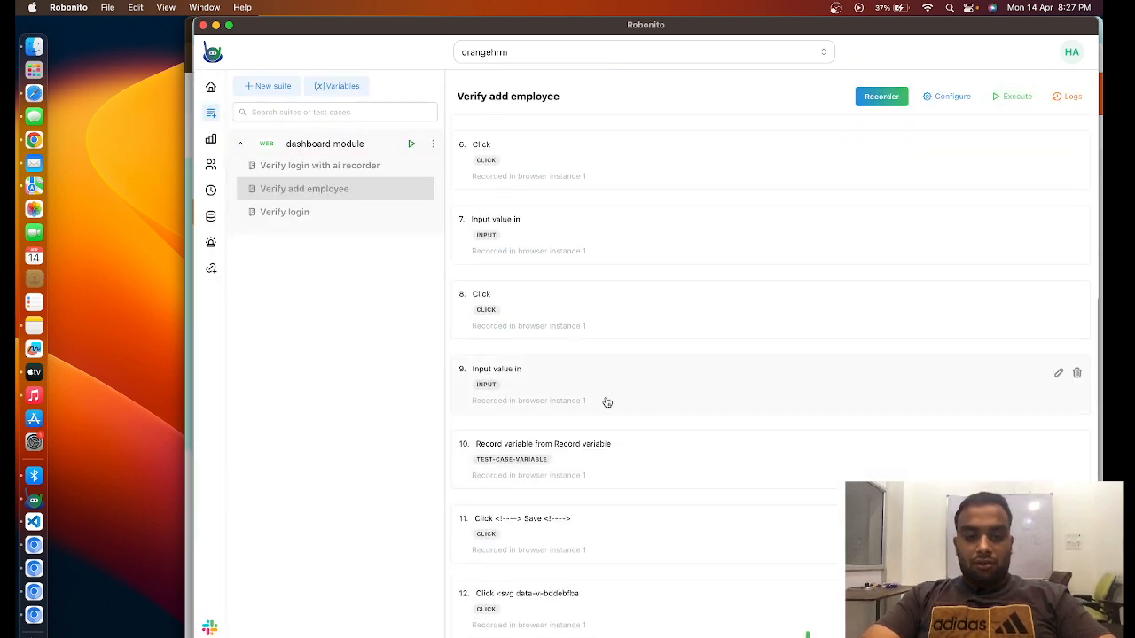
{"action": "left_click", "coordinate": [656, 398]}
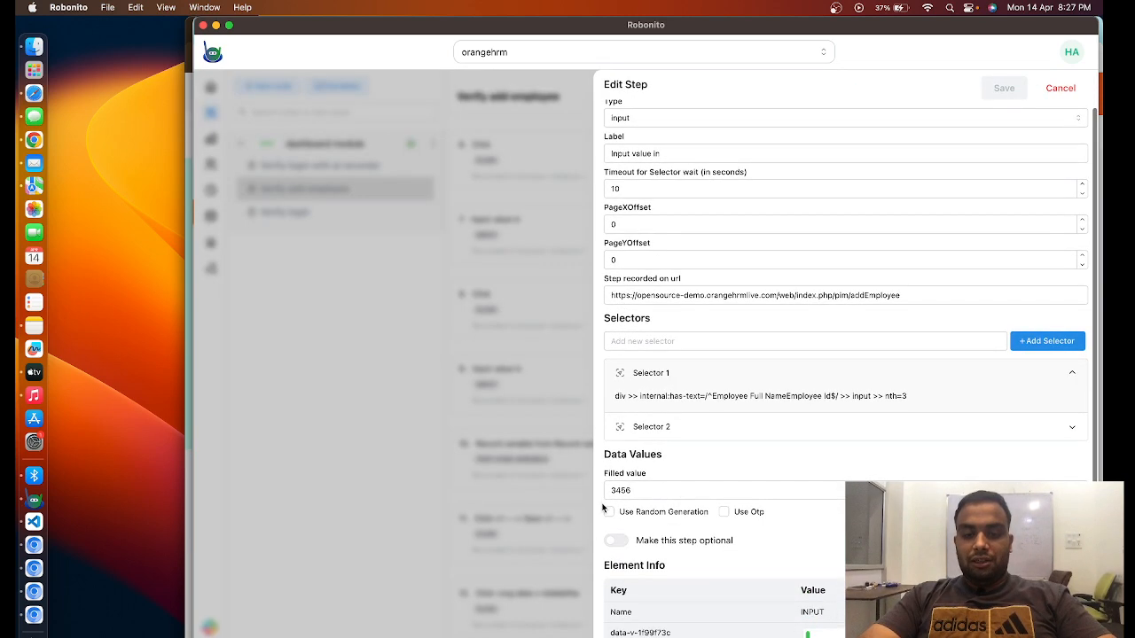
{"action": "left_click", "coordinate": [609, 512]}
{"action": "scroll", "coordinate": [700, 513], "scroll_direction": "down", "scroll_amount": 1}
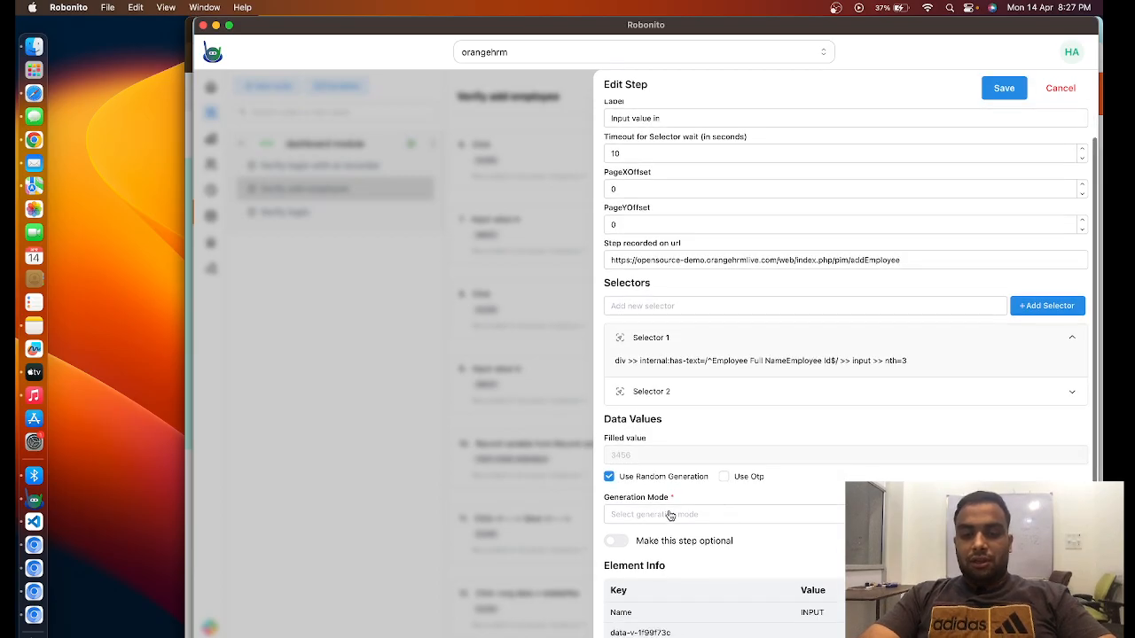
{"action": "left_click", "coordinate": [670, 516]}
{"action": "left_click", "coordinate": [630, 556]}
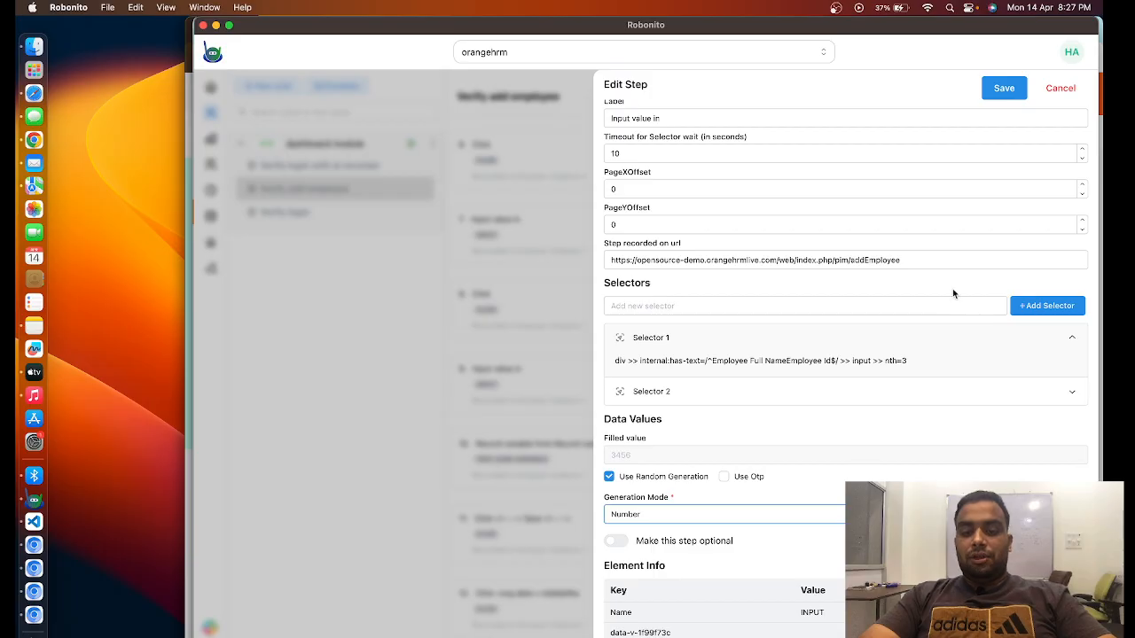
{"action": "left_click", "coordinate": [1004, 87]}
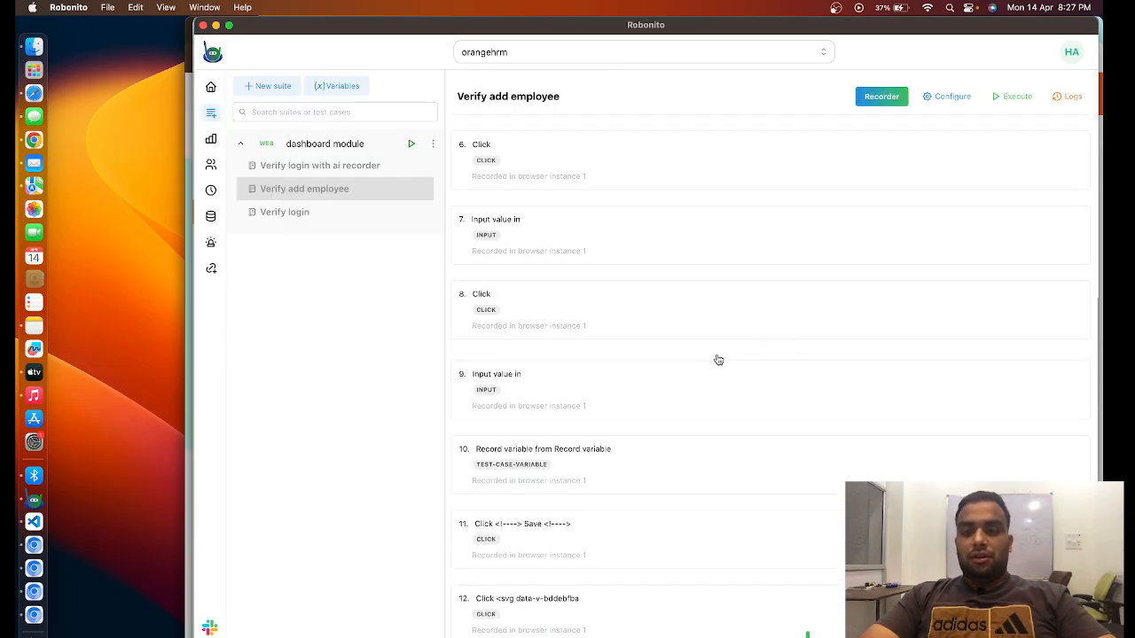
- Execute the Verify add employee test case with Local as the run environment, and reposition the launched browser window
{"action": "left_click", "coordinate": [1012, 96]}
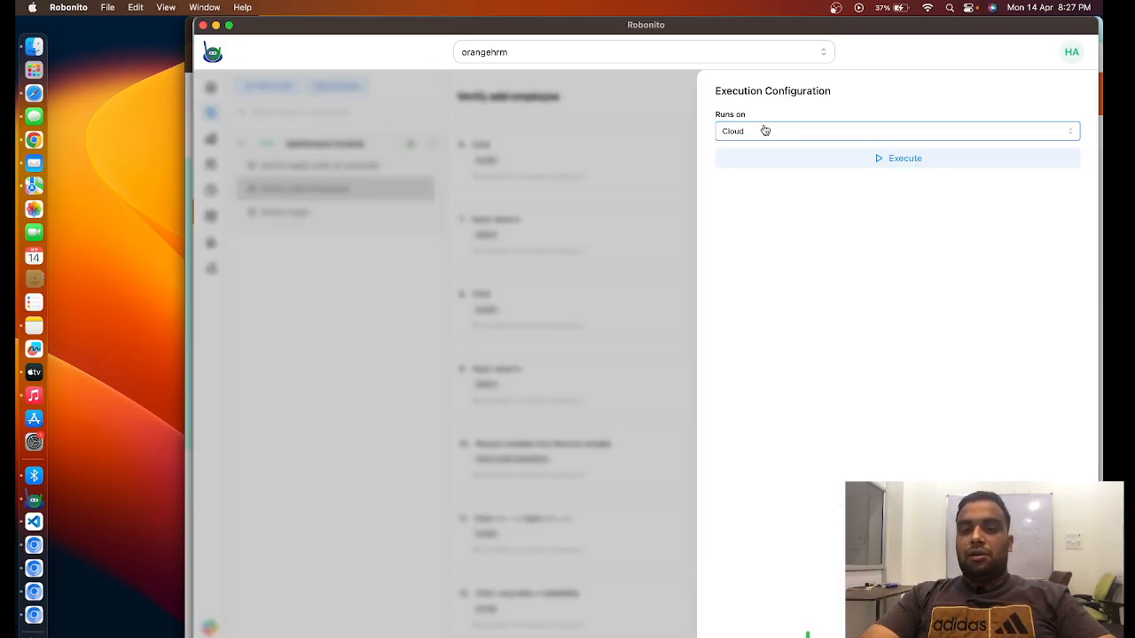
{"action": "left_click", "coordinate": [771, 135]}
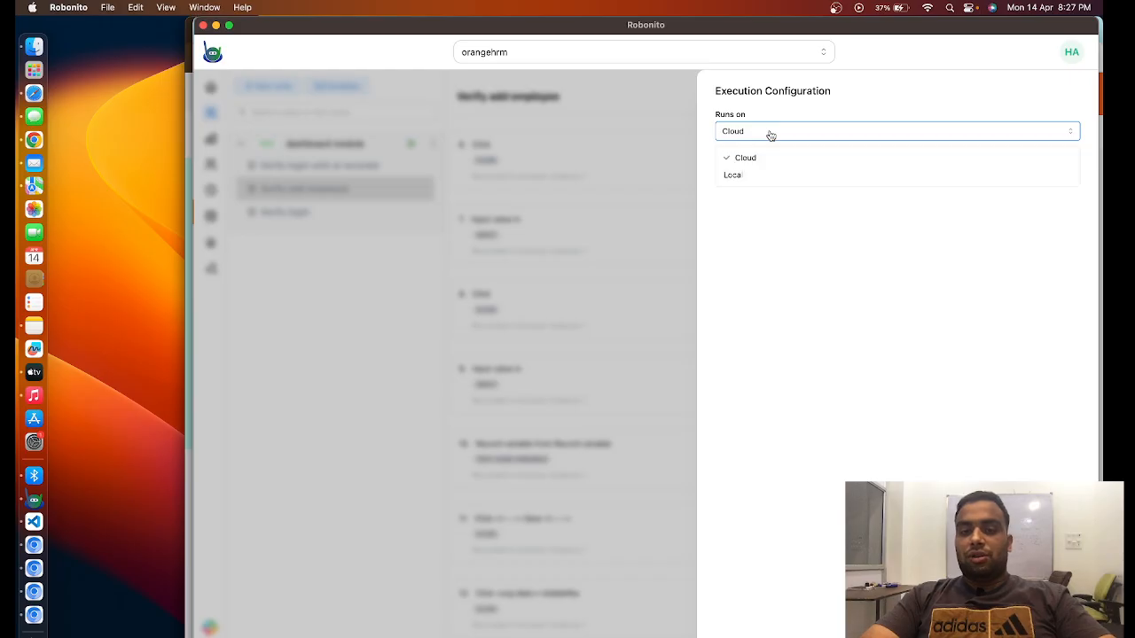
{"action": "left_click", "coordinate": [745, 177]}
{"action": "left_click", "coordinate": [872, 160]}
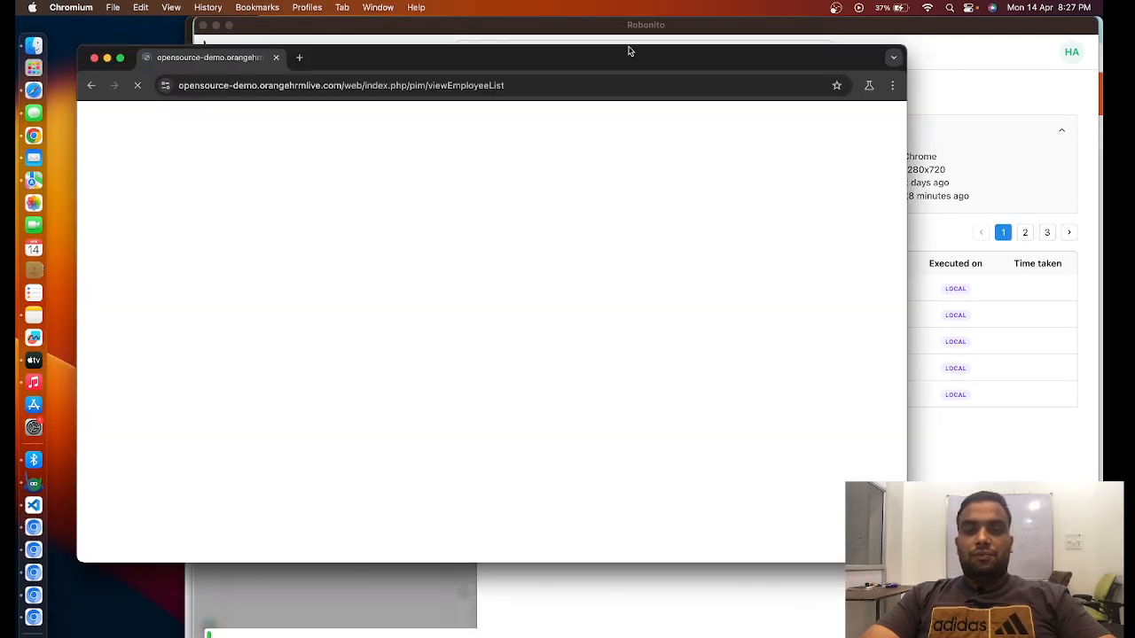
{"action": "left_click_drag", "start_coordinate": [628, 50], "coordinate": [749, 55]}
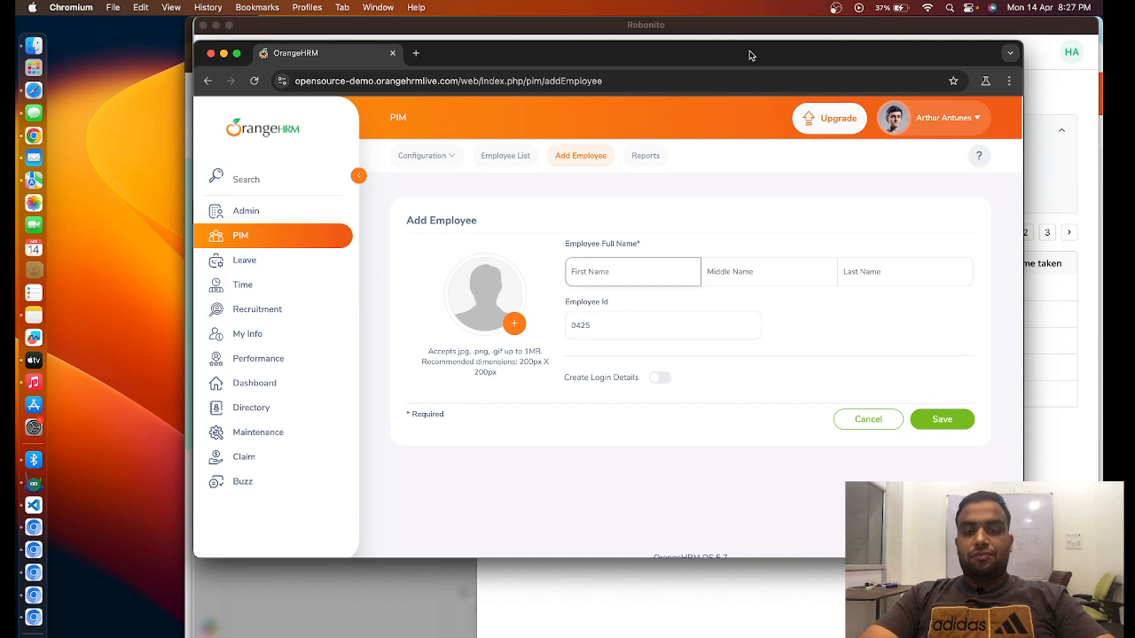
{"action": "type", "text": "Mabelle"}
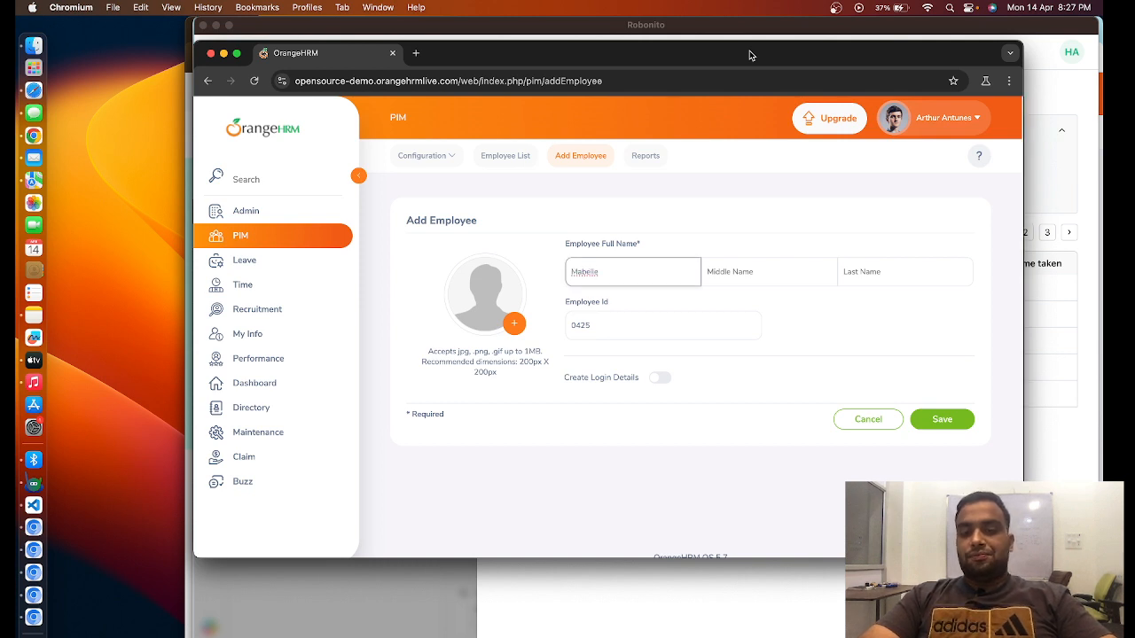
{"action": "key", "text": "Tab"}
{"action": "key", "text": "Tab"}
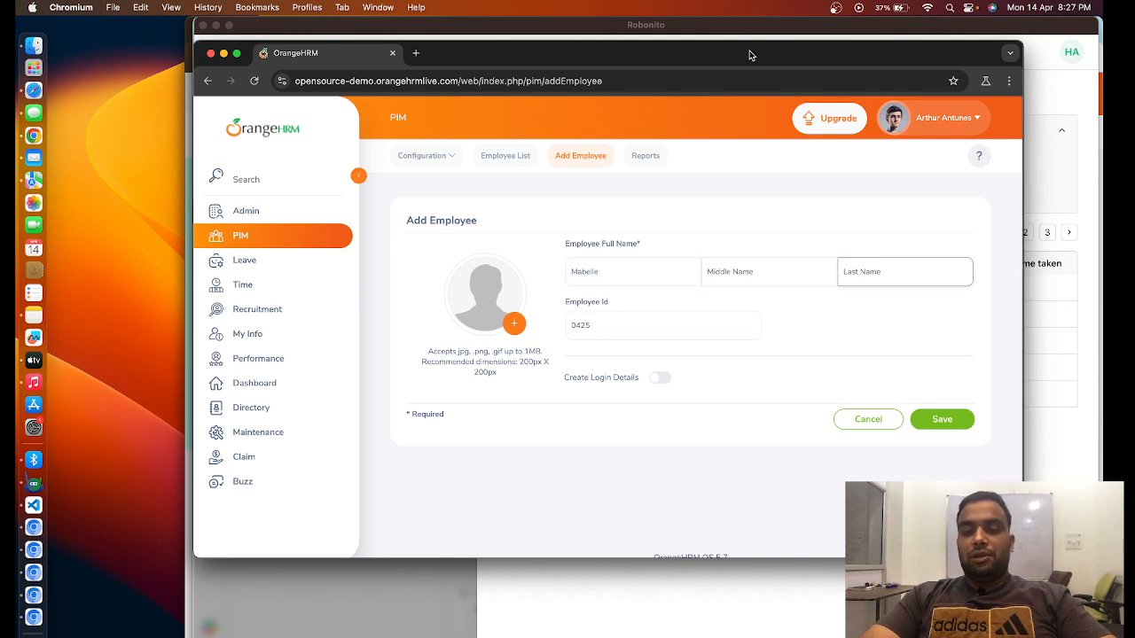
{"action": "type", "text": "Ambrose"}
{"action": "key", "text": "Tab"}
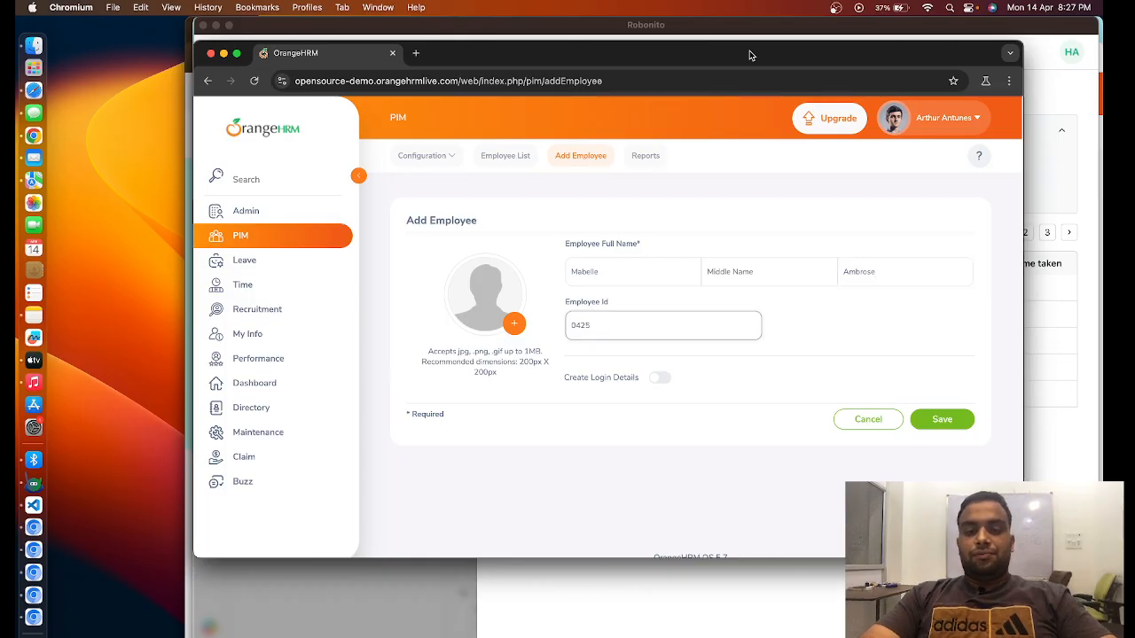
{"action": "key", "text": "super+a"}
{"action": "type", "text": "3982749782"}
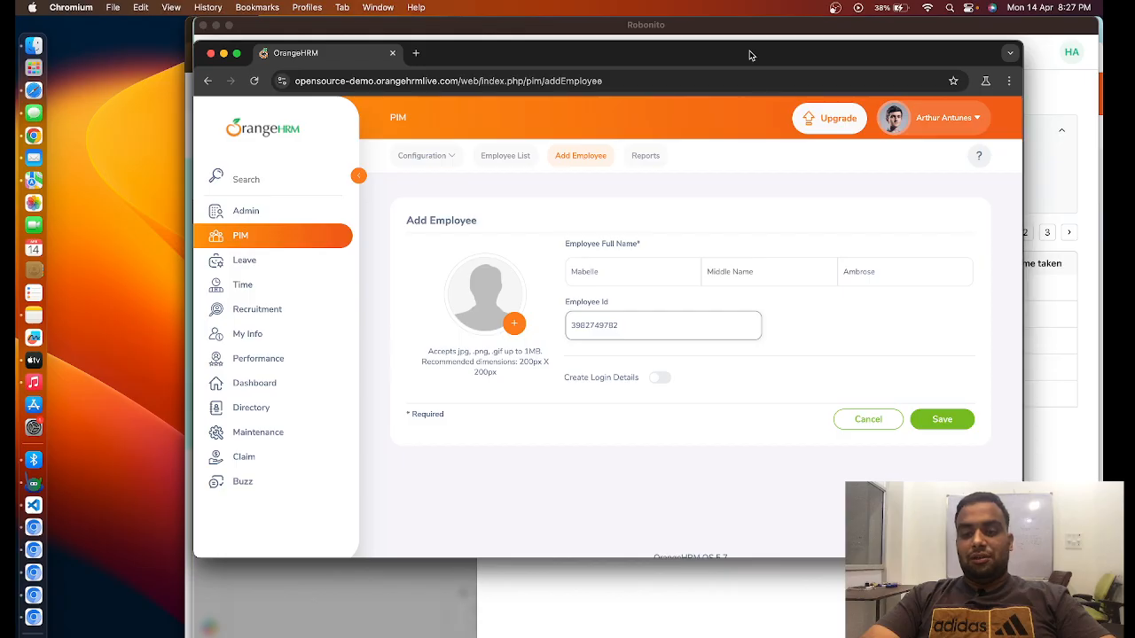
{"action": "key", "text": "Return"}
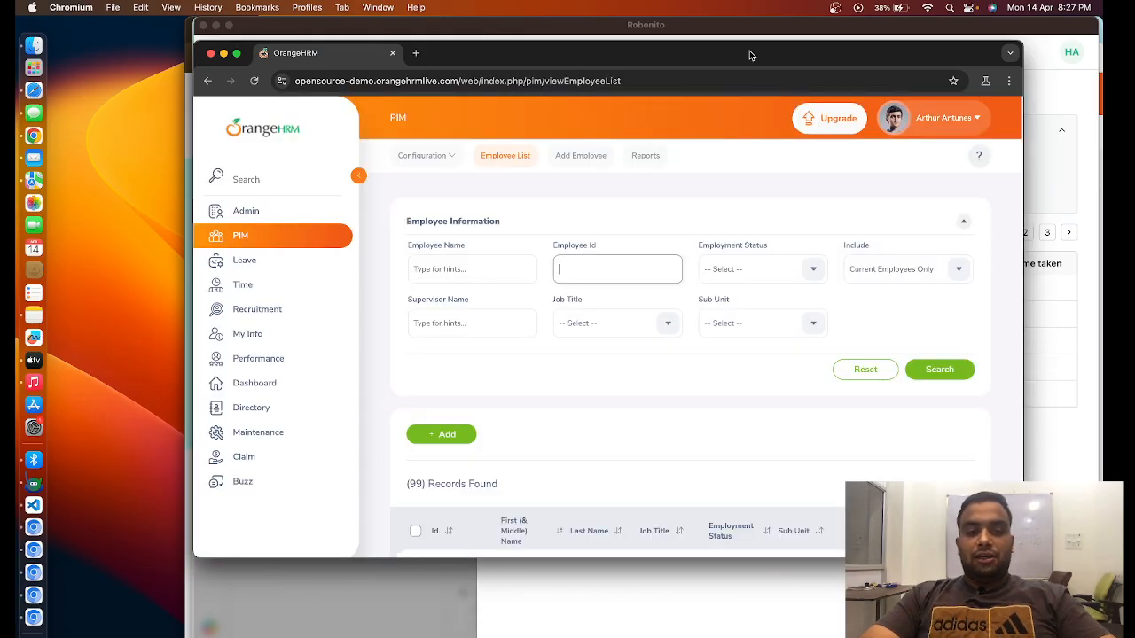
{"action": "type", "text": "3456"}
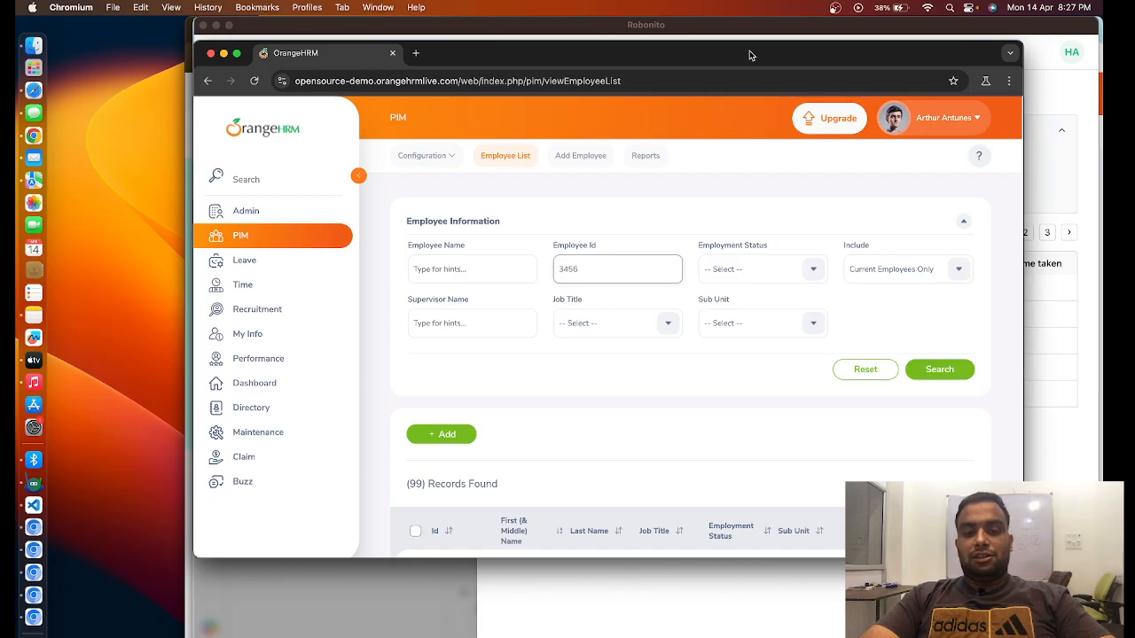
{"action": "type", "text": "3962749782"}
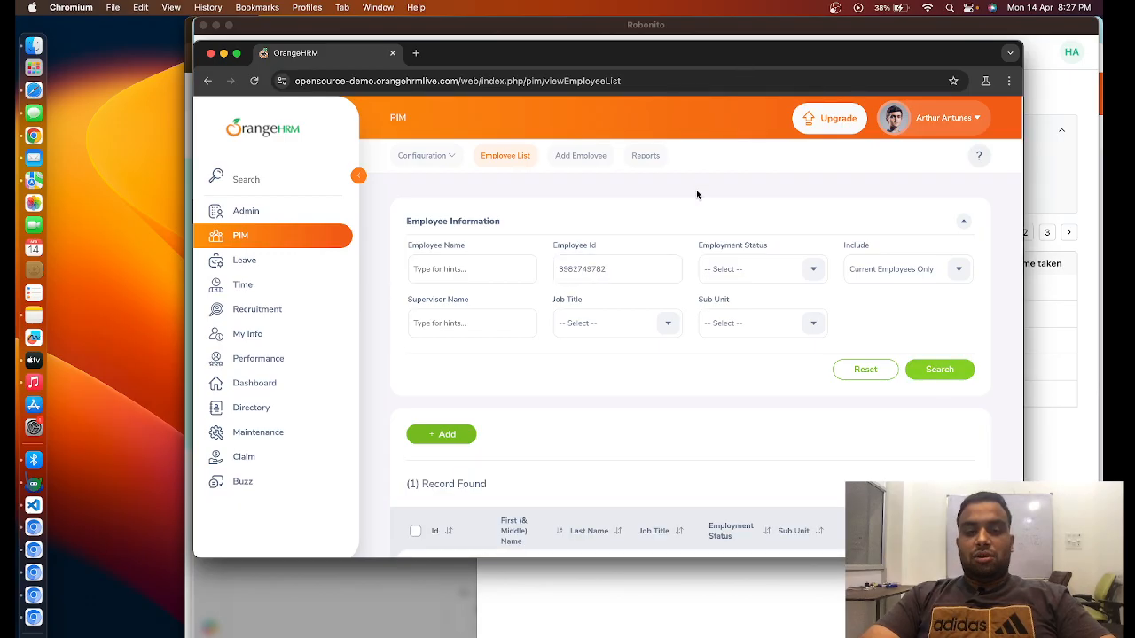
- Review the employee search result in the test browser, refresh the test case report, and open its most recent execution
{"action": "scroll", "coordinate": [689, 233], "scroll_direction": "down", "scroll_amount": 3}
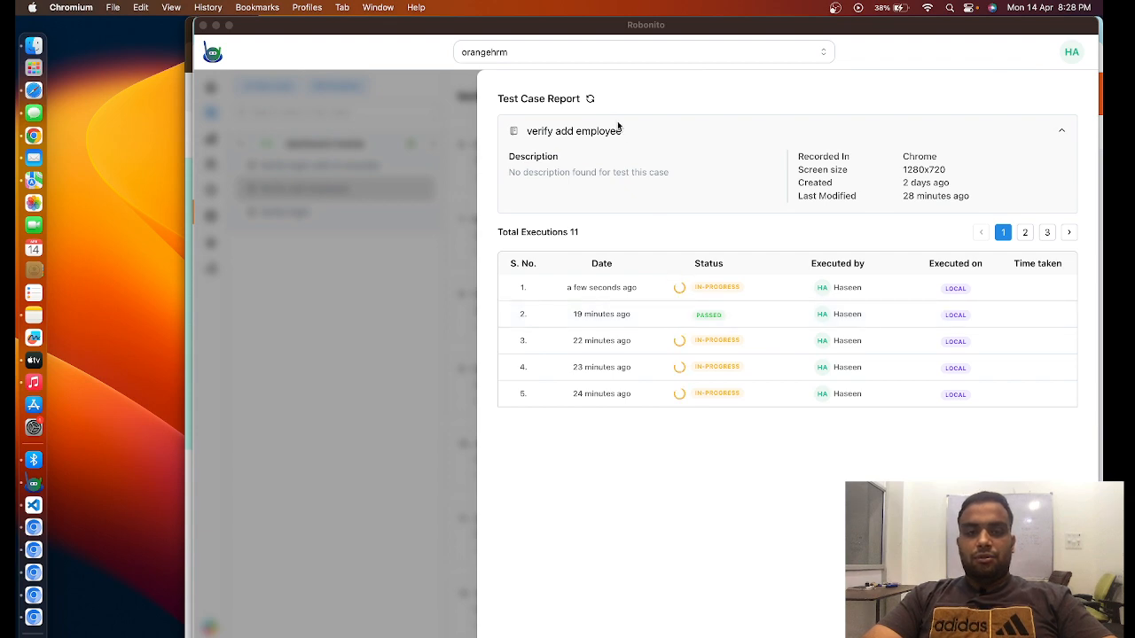
{"action": "left_click", "coordinate": [589, 98]}
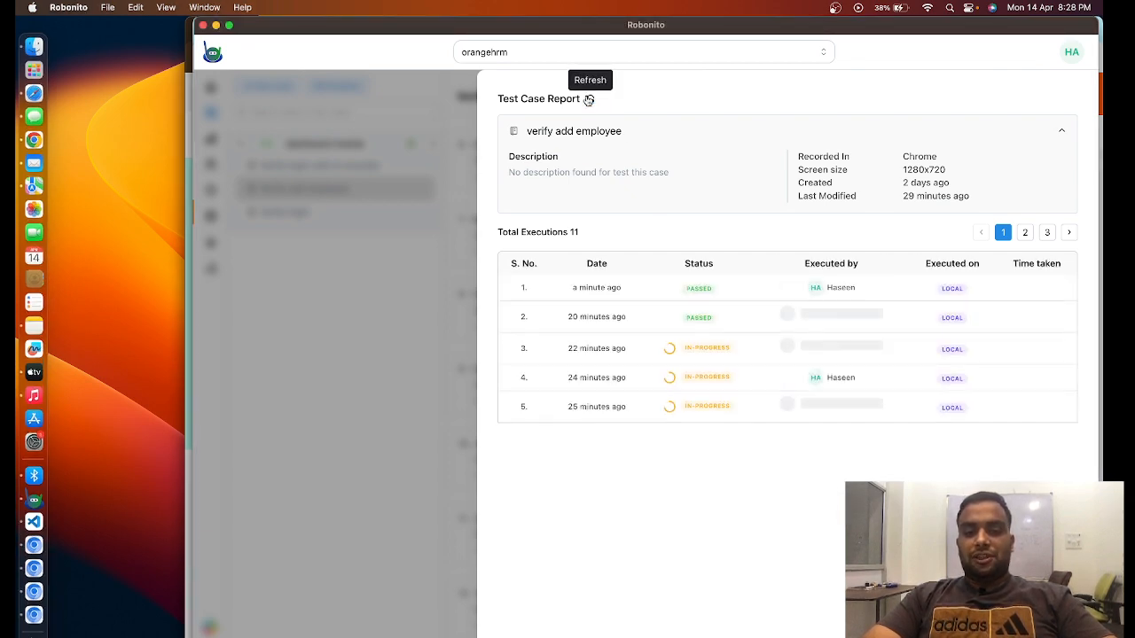
{"action": "left_click", "coordinate": [601, 291]}
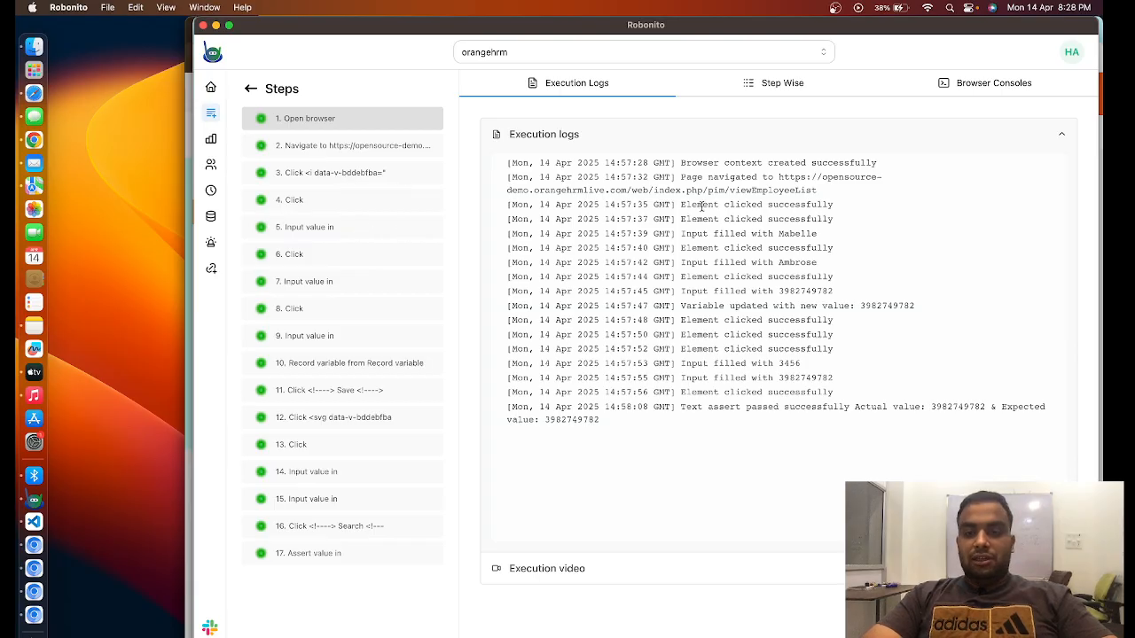
- Examine the execution log entries for the randomly generated first name and last name inputs
{"action": "left_click_drag", "start_coordinate": [681, 221], "coordinate": [836, 235]}
{"action": "left_click_drag", "start_coordinate": [698, 259], "coordinate": [809, 261]}
{"action": "left_click", "coordinate": [785, 257]}
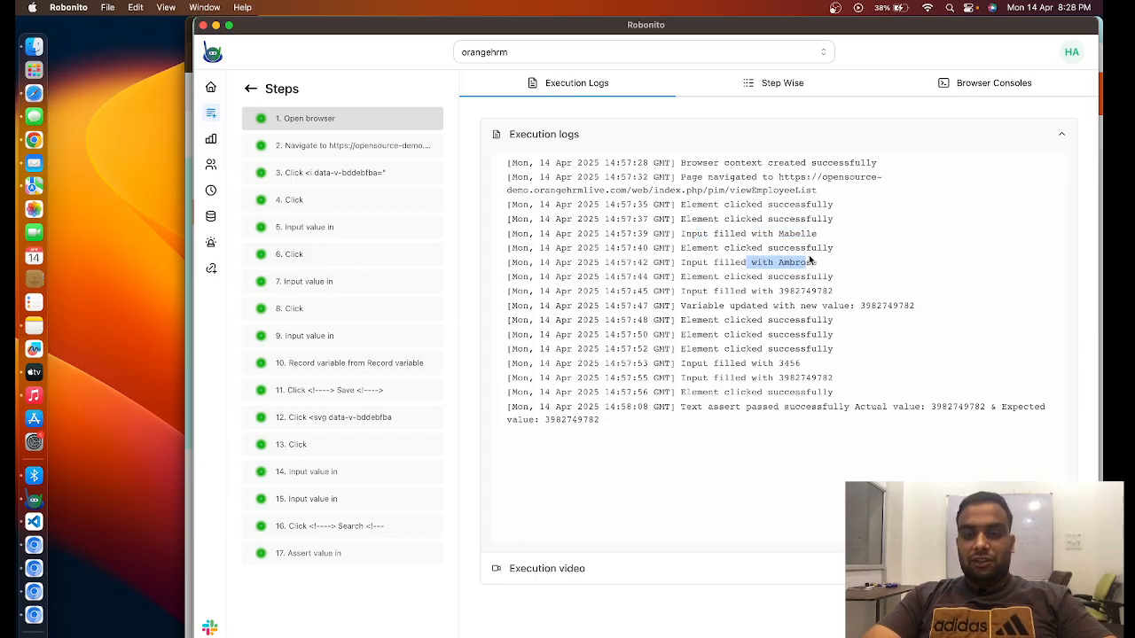
{"action": "left_click", "coordinate": [740, 281]}
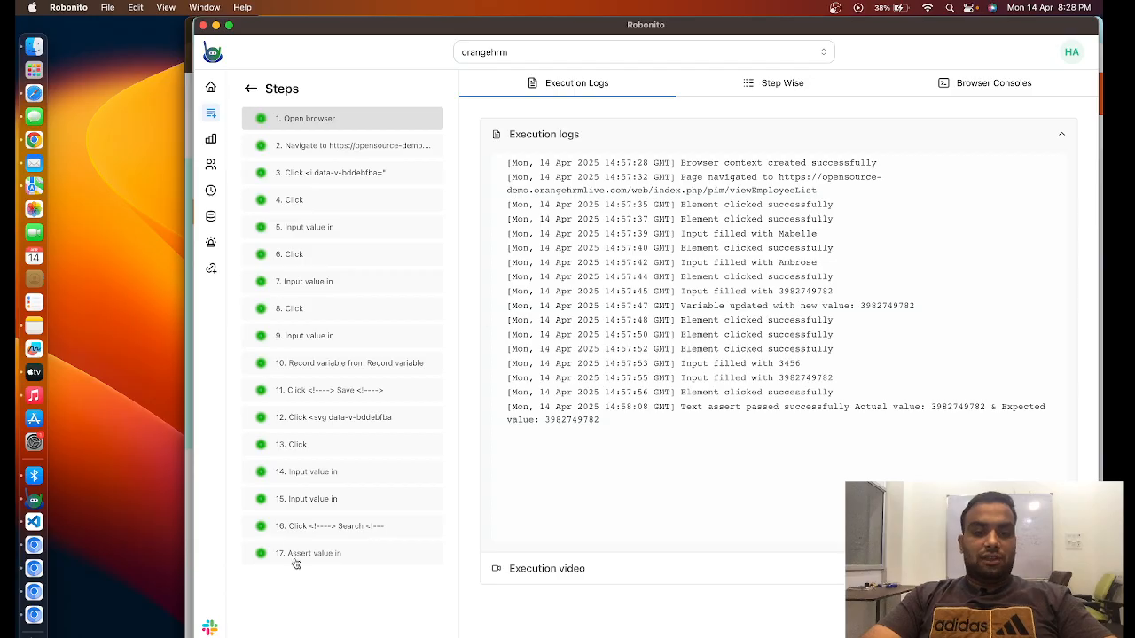
- Examine the step-wise logs of the first execution steps and read through the DOM captured for step 3
{"action": "left_click", "coordinate": [771, 82]}
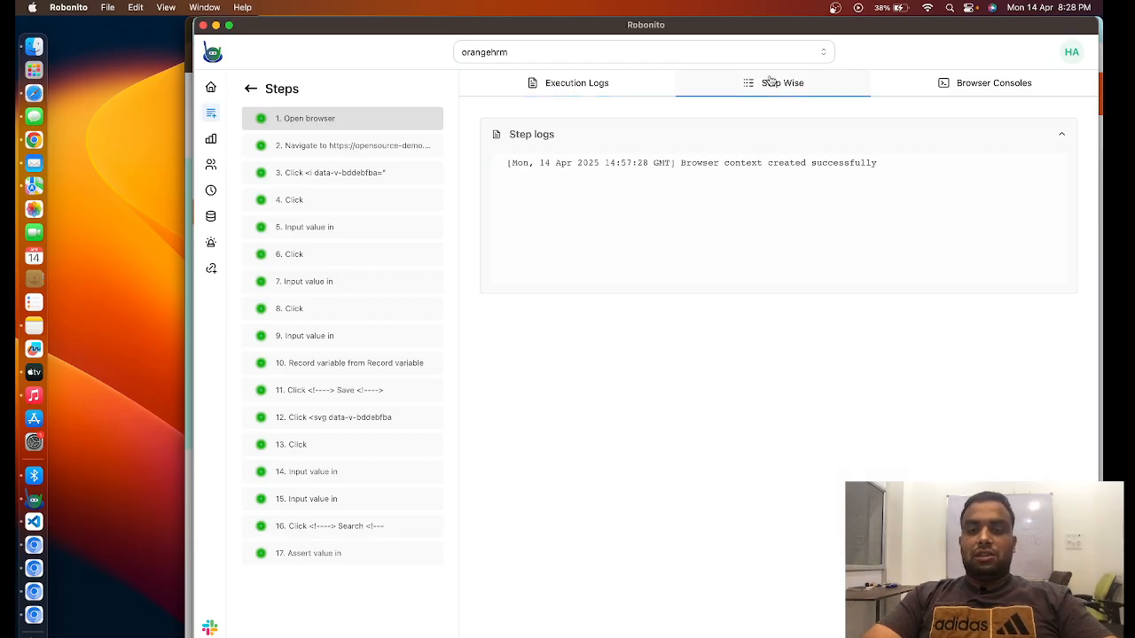
{"action": "left_click", "coordinate": [338, 150]}
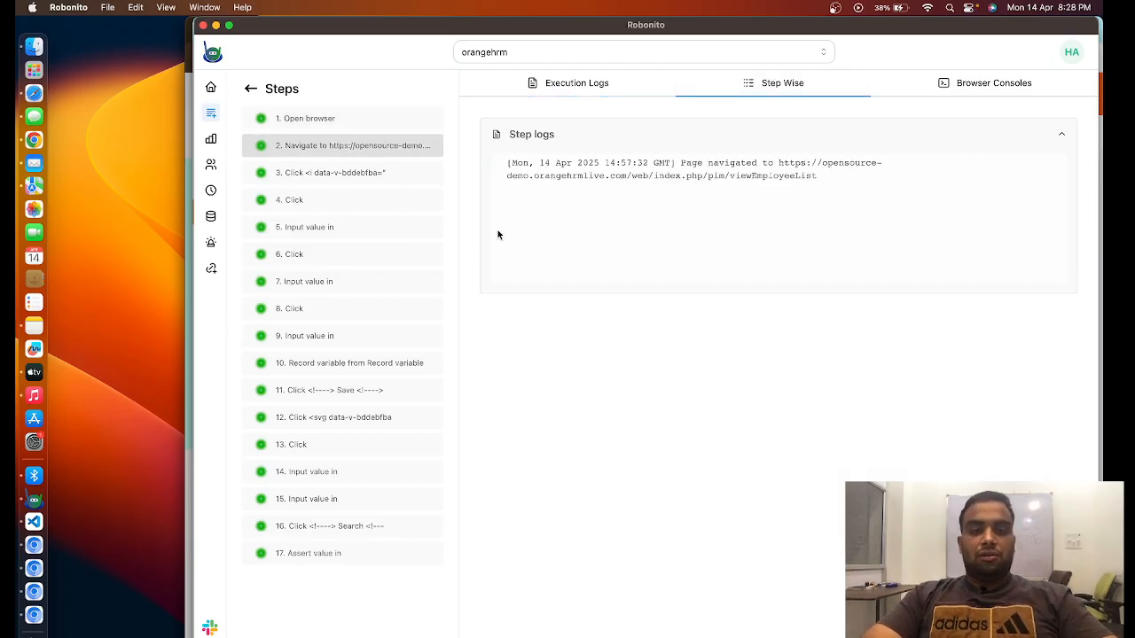
{"action": "left_click", "coordinate": [303, 174]}
{"action": "left_click", "coordinate": [600, 312]}
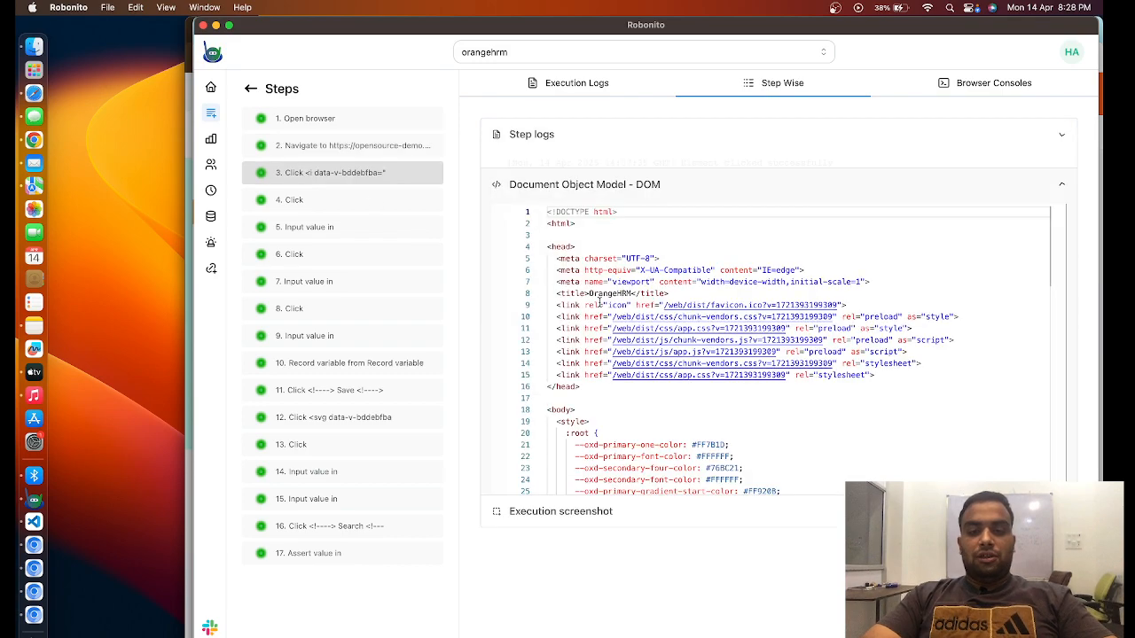
{"action": "scroll", "coordinate": [589, 354], "scroll_direction": "down", "scroll_amount": 10}
{"action": "scroll", "coordinate": [585, 373], "scroll_direction": "up", "scroll_amount": 5}
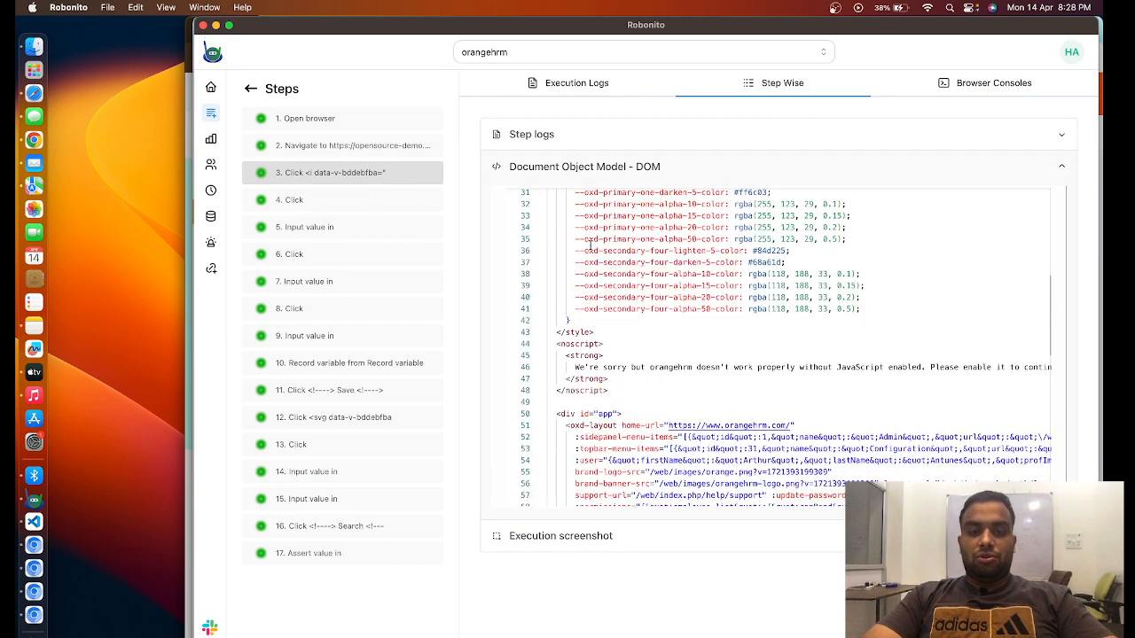
{"action": "scroll", "coordinate": [577, 308], "scroll_direction": "down", "scroll_amount": 3}
{"action": "scroll", "coordinate": [603, 440], "scroll_direction": "down", "scroll_amount": 10}
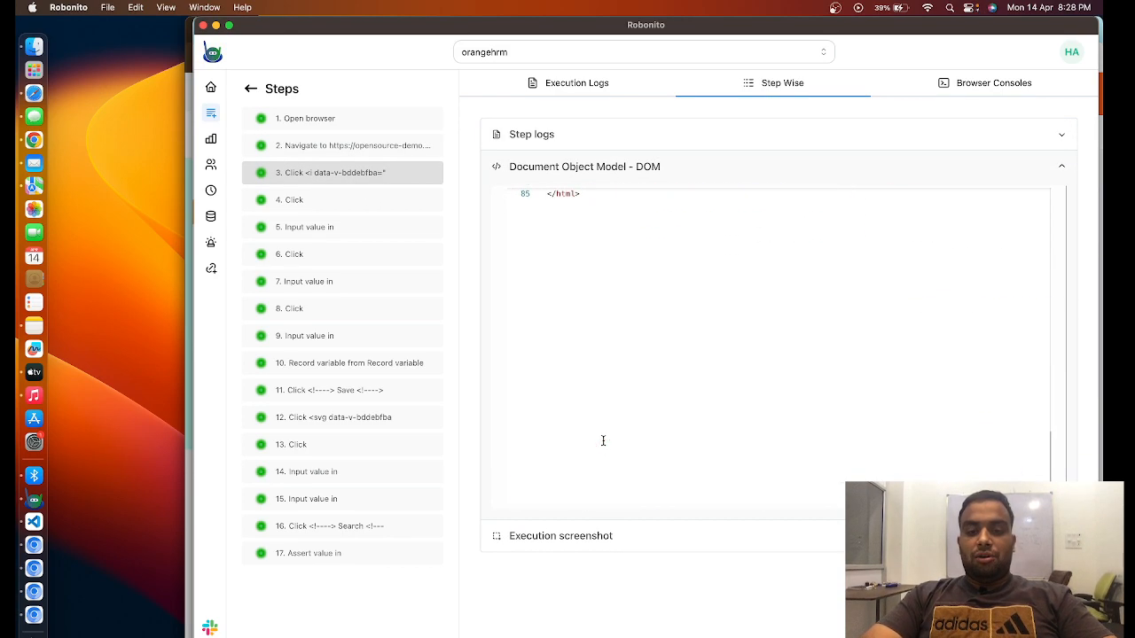
- View the execution screenshots for steps between 3 and 15, and inspect the DOM captured for step 15
{"action": "left_click", "coordinate": [641, 537]}
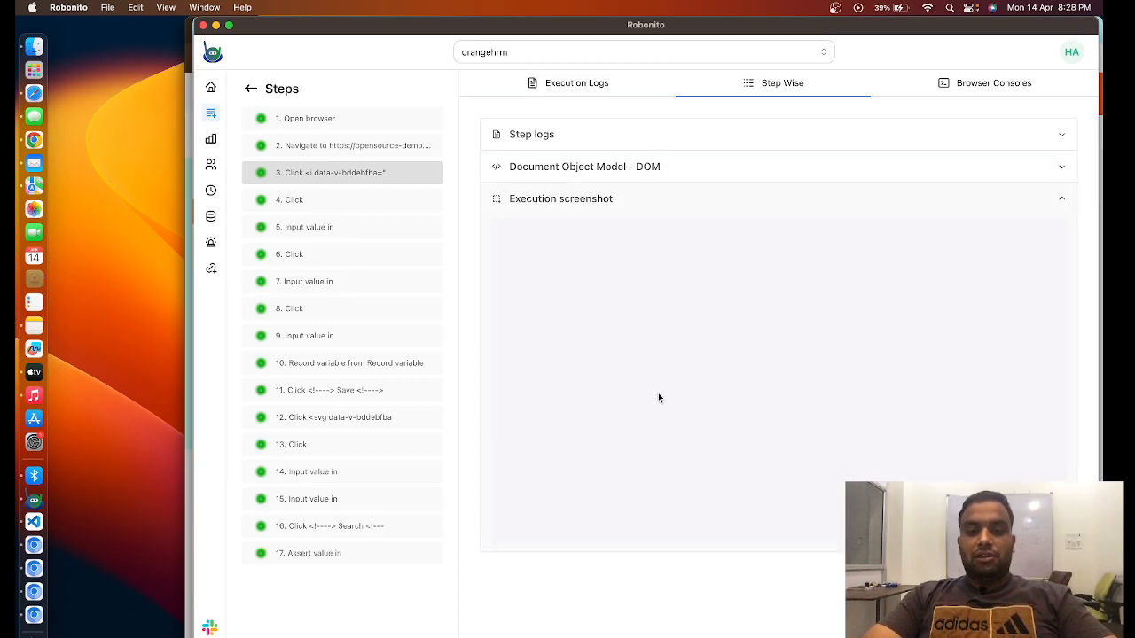
{"action": "left_click", "coordinate": [276, 203]}
{"action": "left_click", "coordinate": [336, 232]}
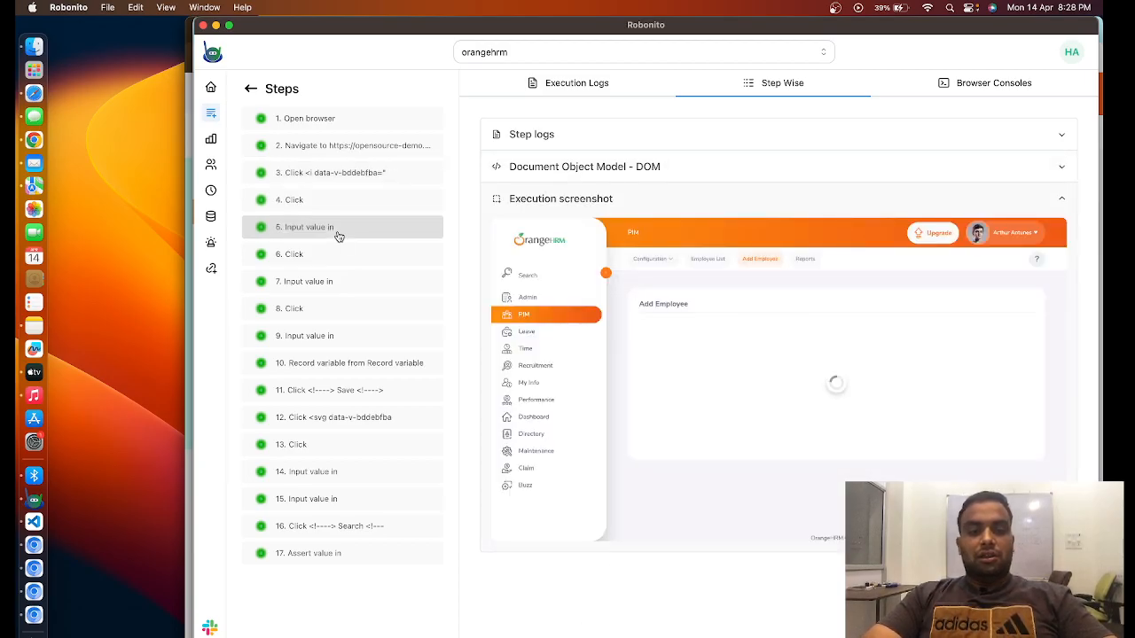
{"action": "left_click", "coordinate": [334, 260]}
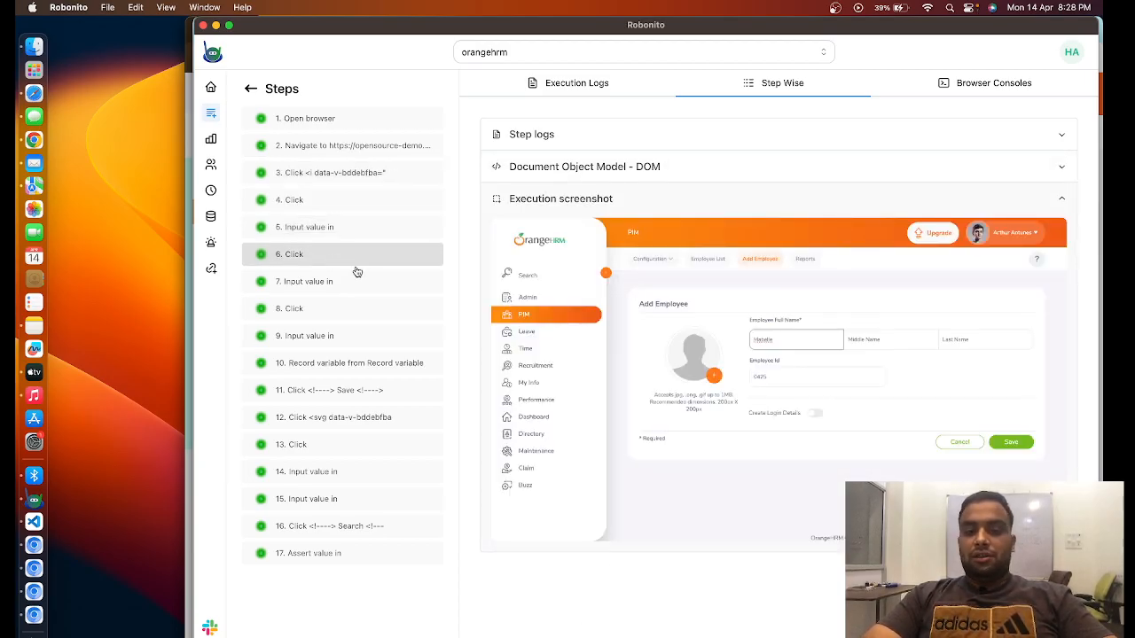
{"action": "left_click", "coordinate": [315, 288]}
{"action": "left_click", "coordinate": [310, 312]}
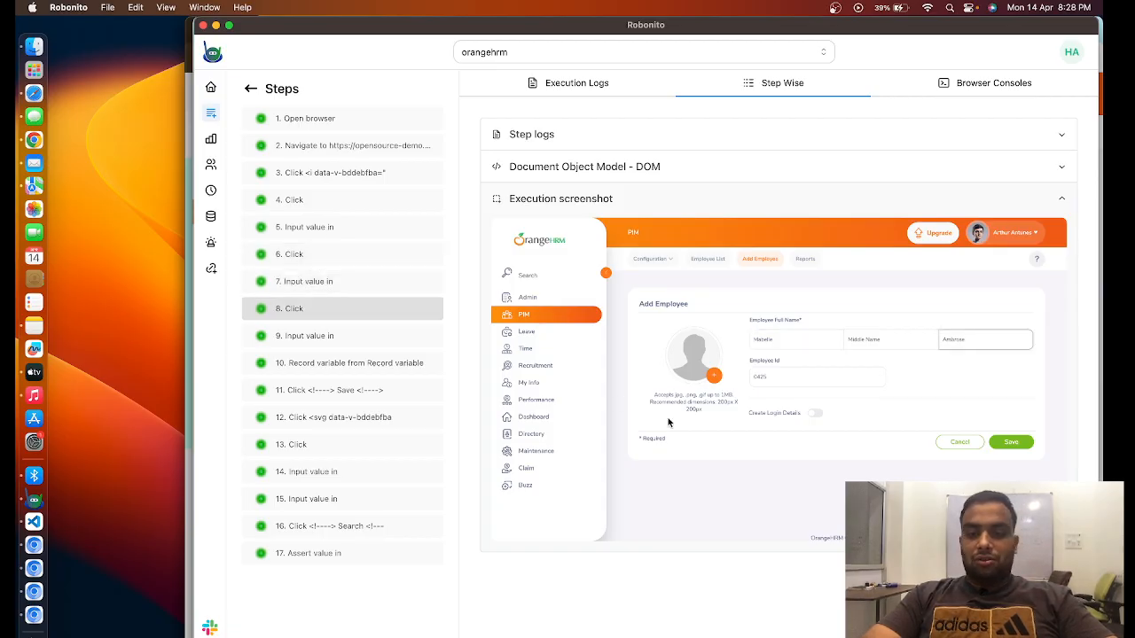
{"action": "left_click", "coordinate": [342, 391]}
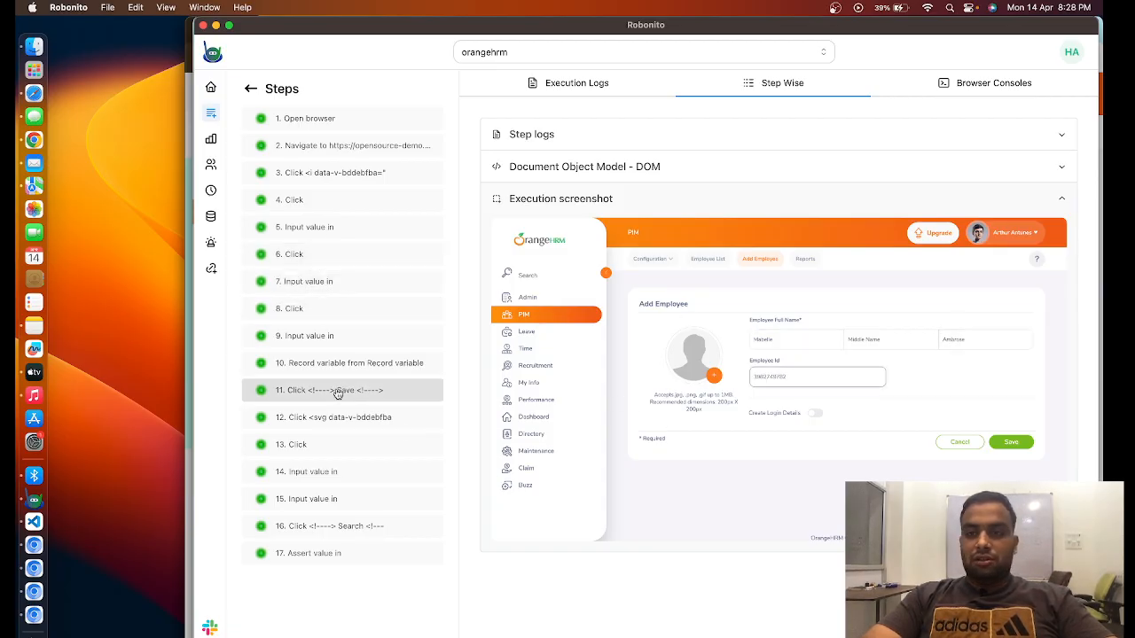
{"action": "left_click", "coordinate": [338, 444]}
{"action": "left_click", "coordinate": [336, 501]}
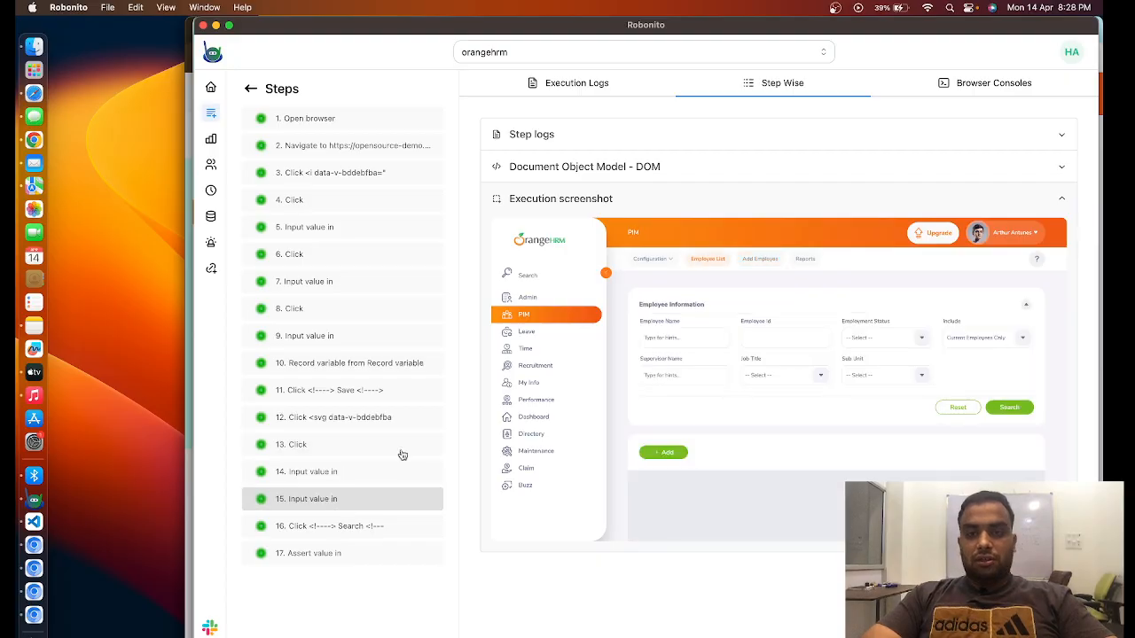
{"action": "left_click", "coordinate": [613, 172]}
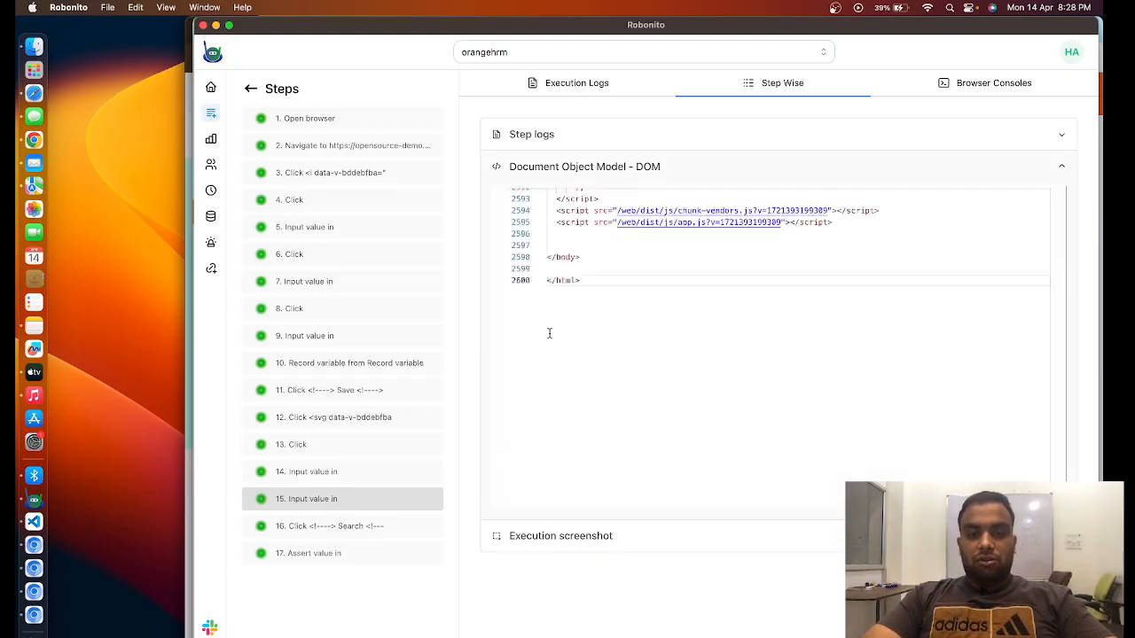
{"action": "scroll", "coordinate": [547, 329], "scroll_direction": "up", "scroll_amount": 10}
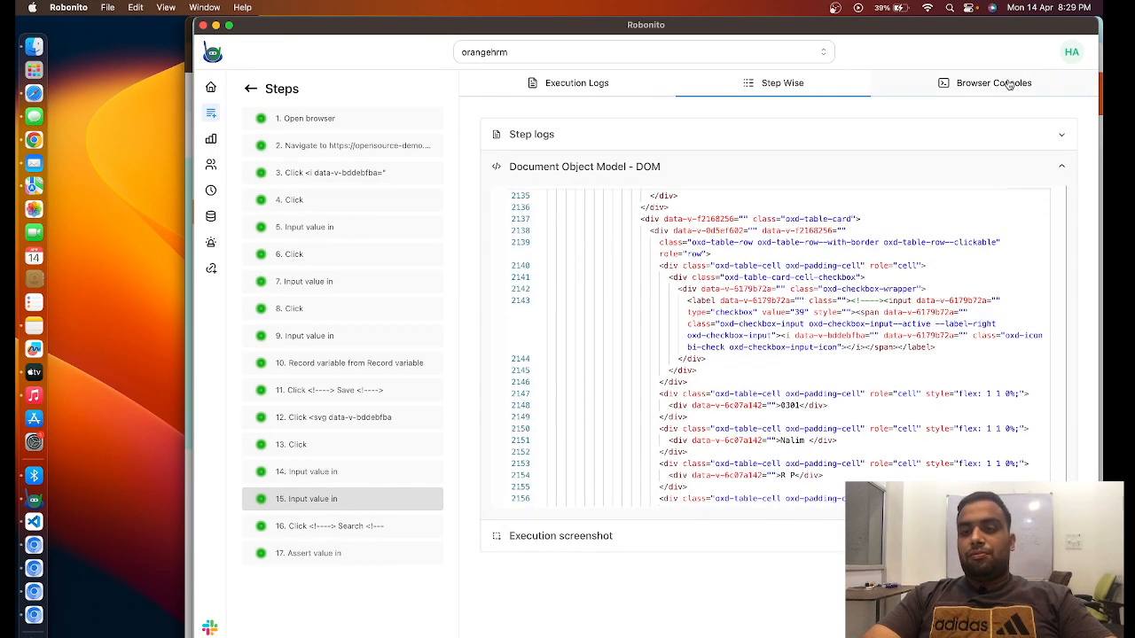
- Examine the browser console output of the execution and return to the overall execution logs
{"action": "left_click", "coordinate": [1008, 83]}
{"action": "scroll", "coordinate": [761, 186], "scroll_direction": "right", "scroll_amount": 4}
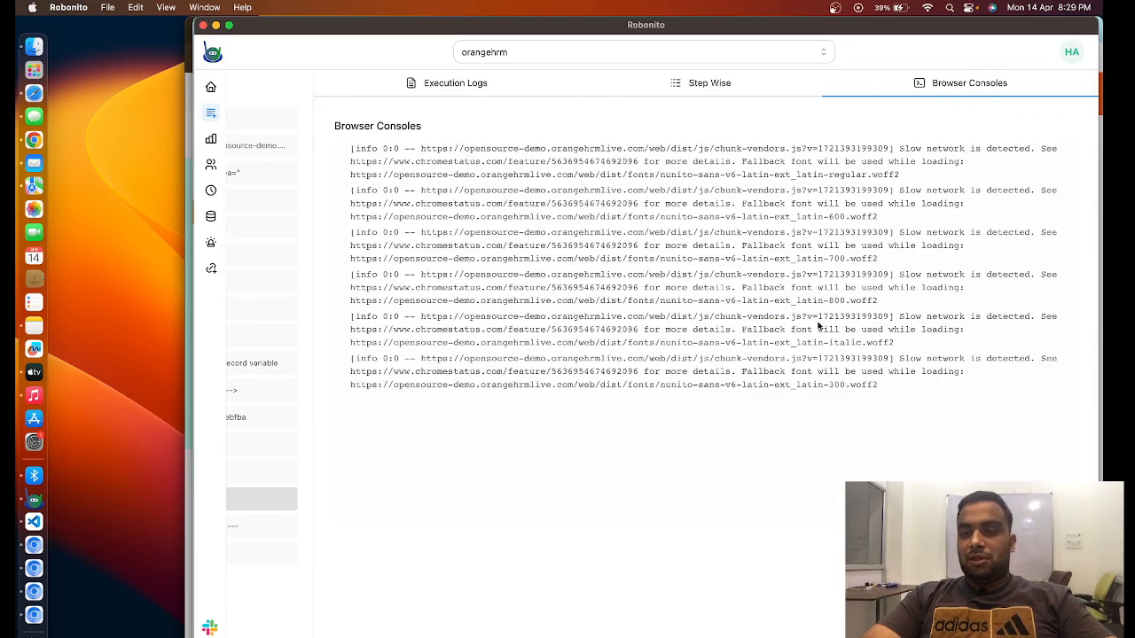
{"action": "scroll", "coordinate": [805, 256], "scroll_direction": "left", "scroll_amount": 4}
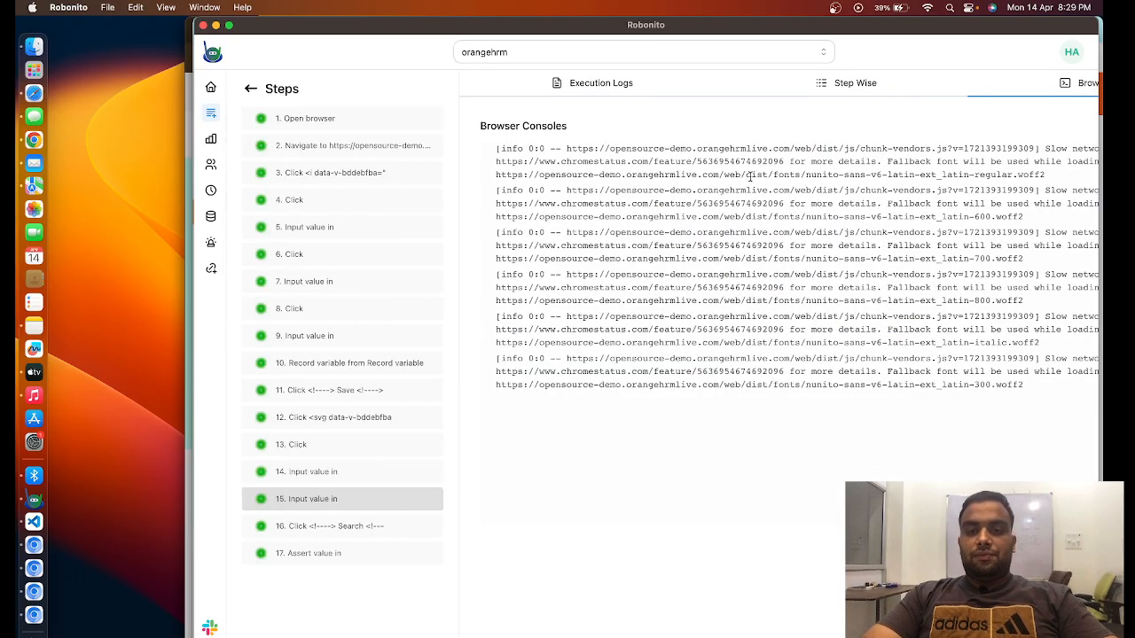
{"action": "left_click", "coordinate": [860, 89]}
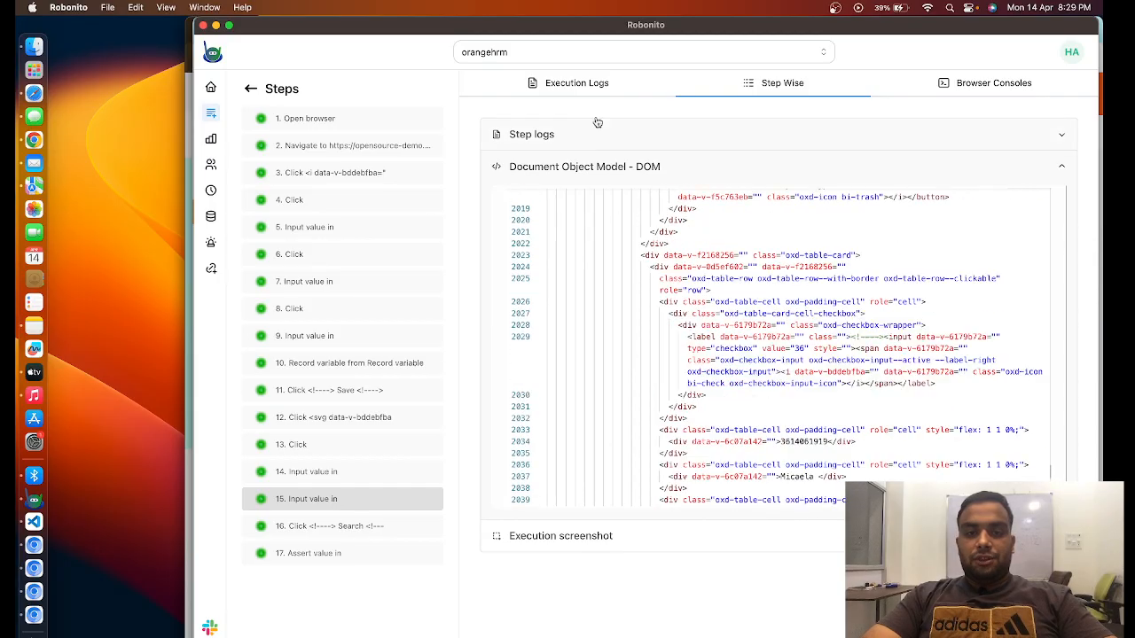
{"action": "left_click", "coordinate": [591, 89]}
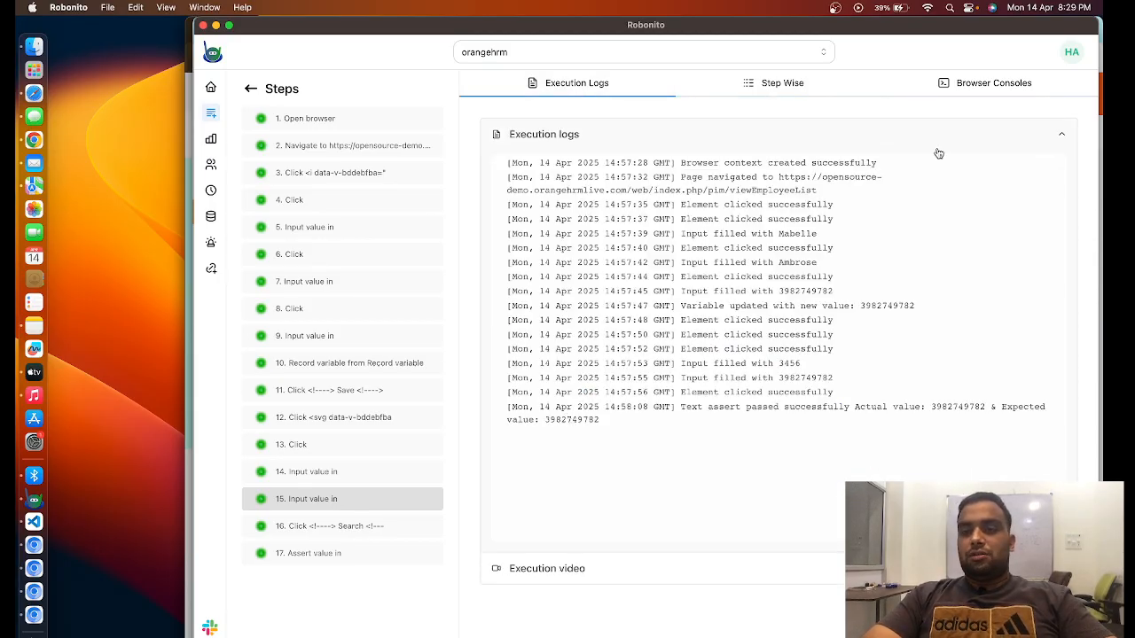
{"action": "left_click", "coordinate": [835, 9]}
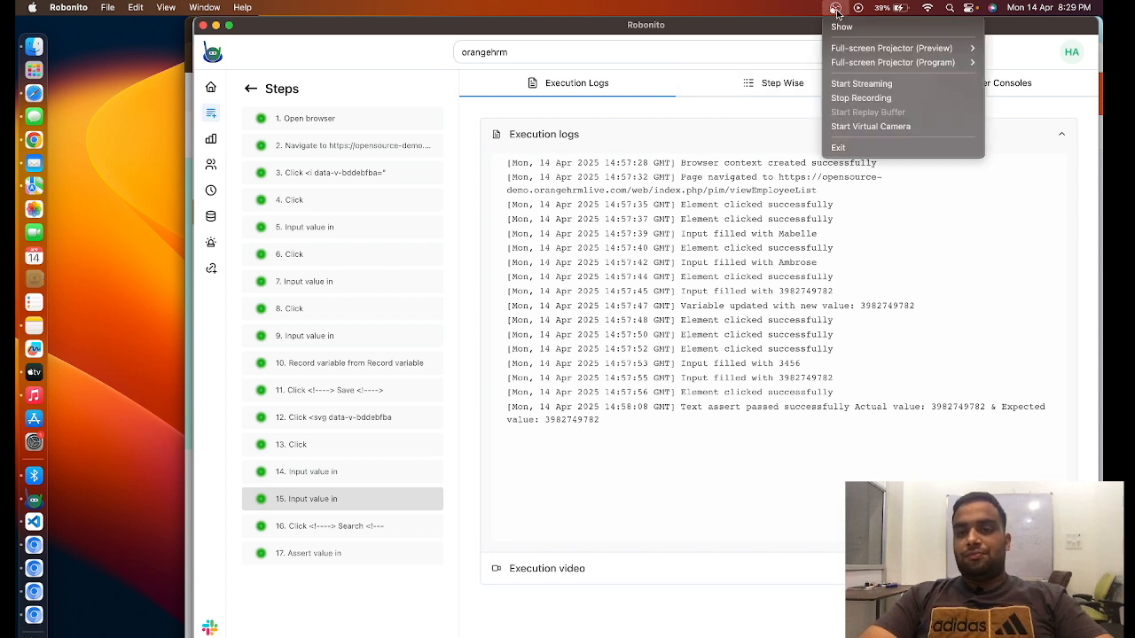